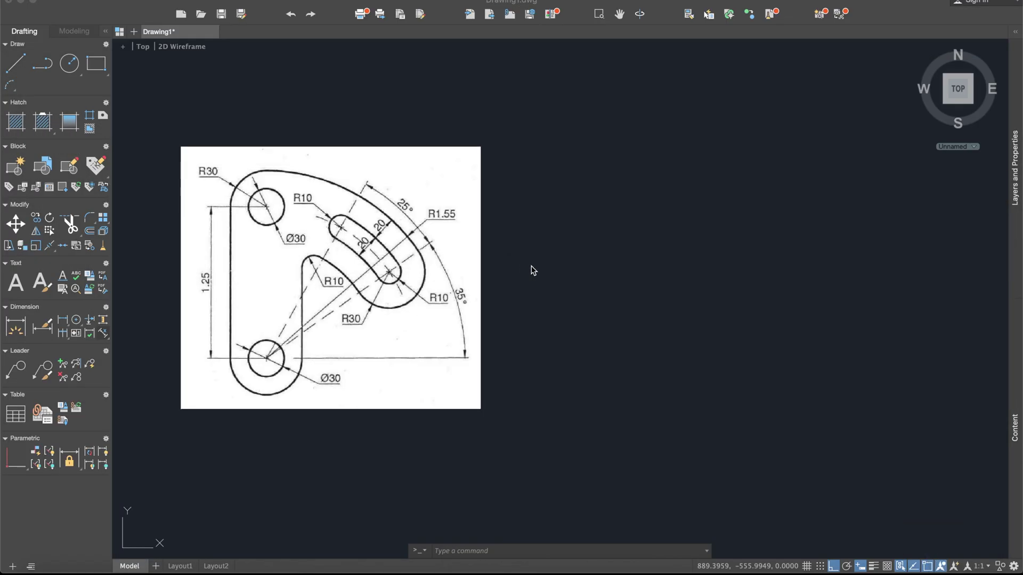
Draw the lower hole as concentric circles of radius 15 and radius 30.
middle_click_drag(539, 260, 570, 256)
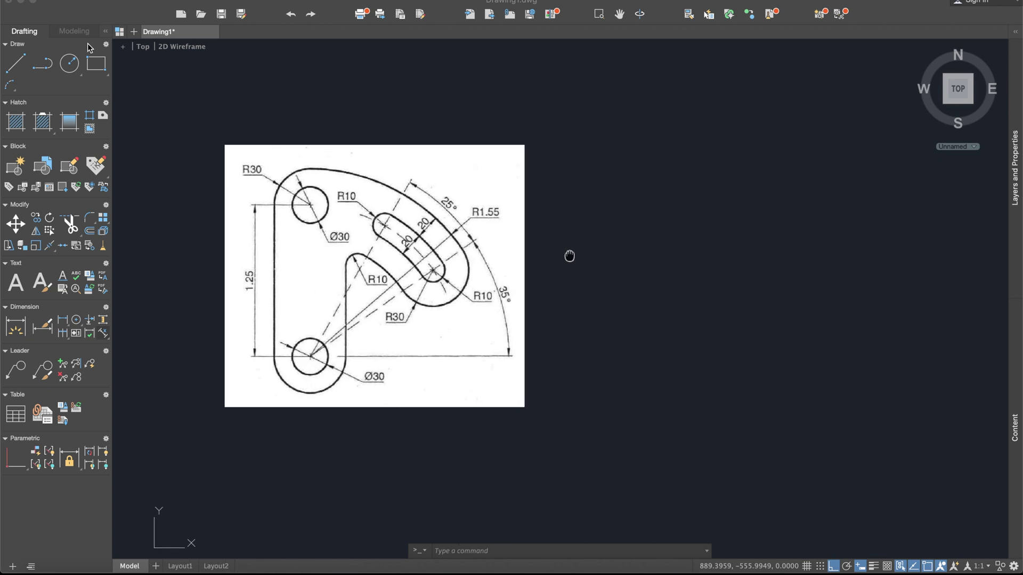
left_click(78, 65)
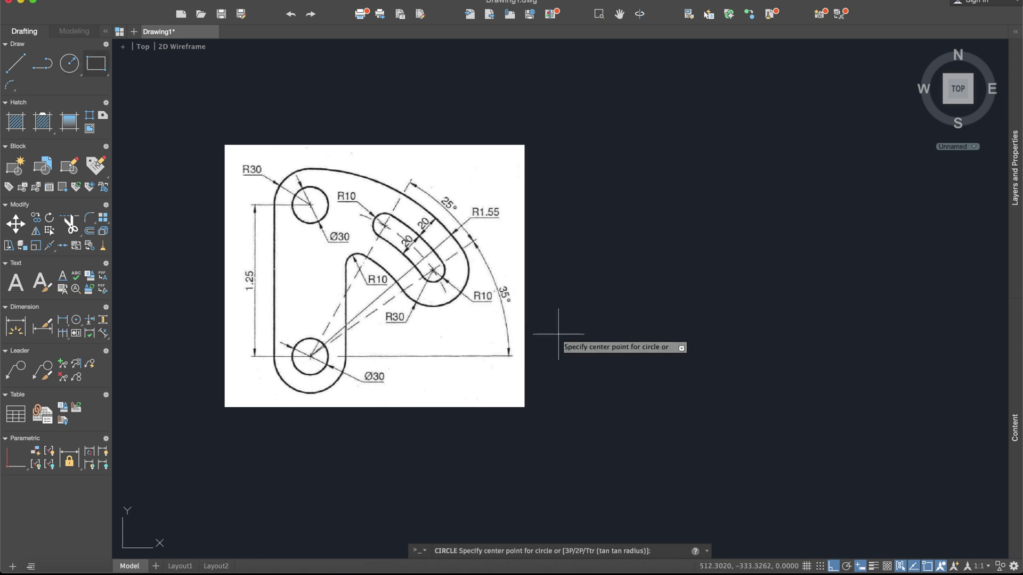
left_click(707, 357)
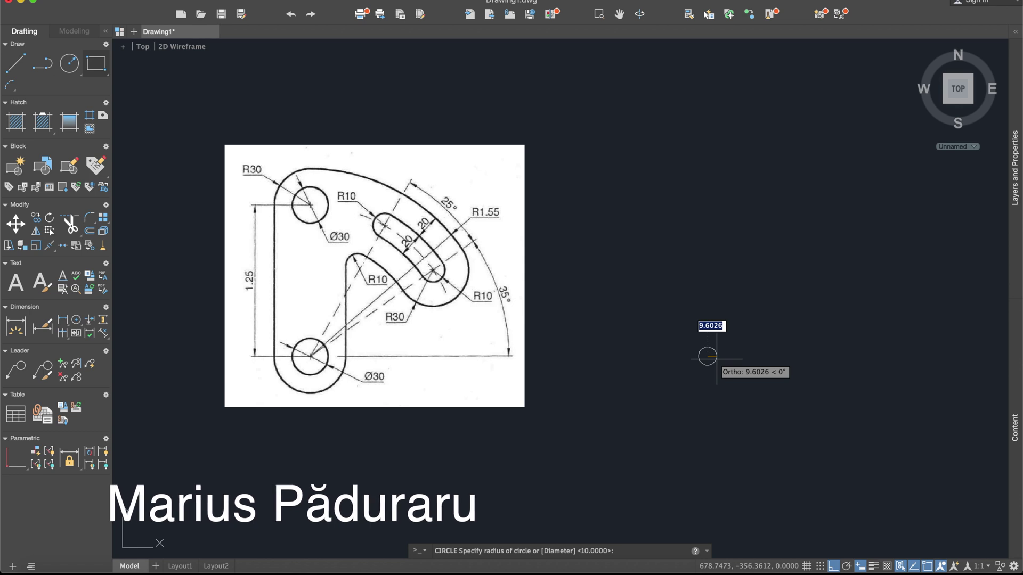
type("15")
key("Return")
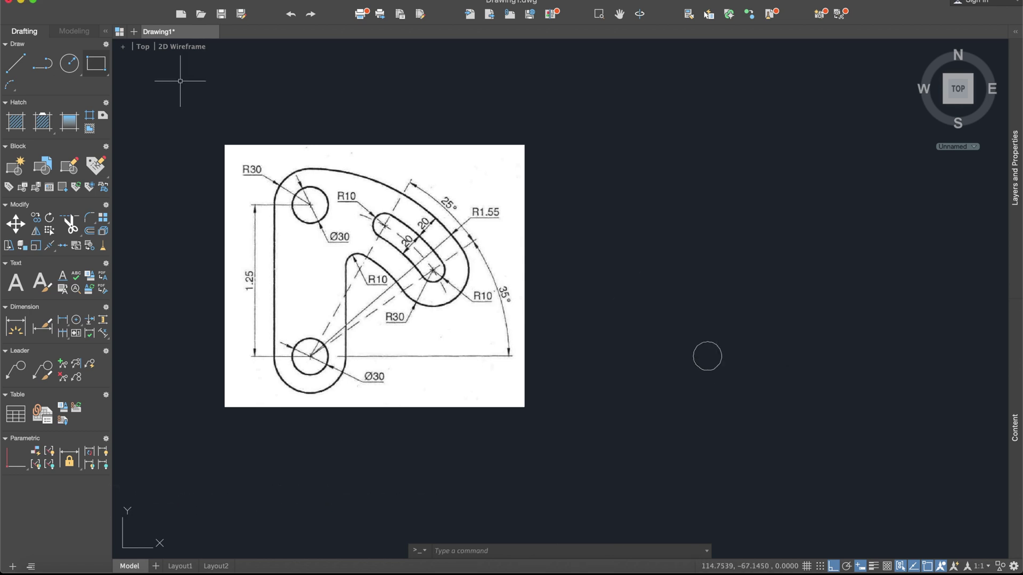
key("Return")
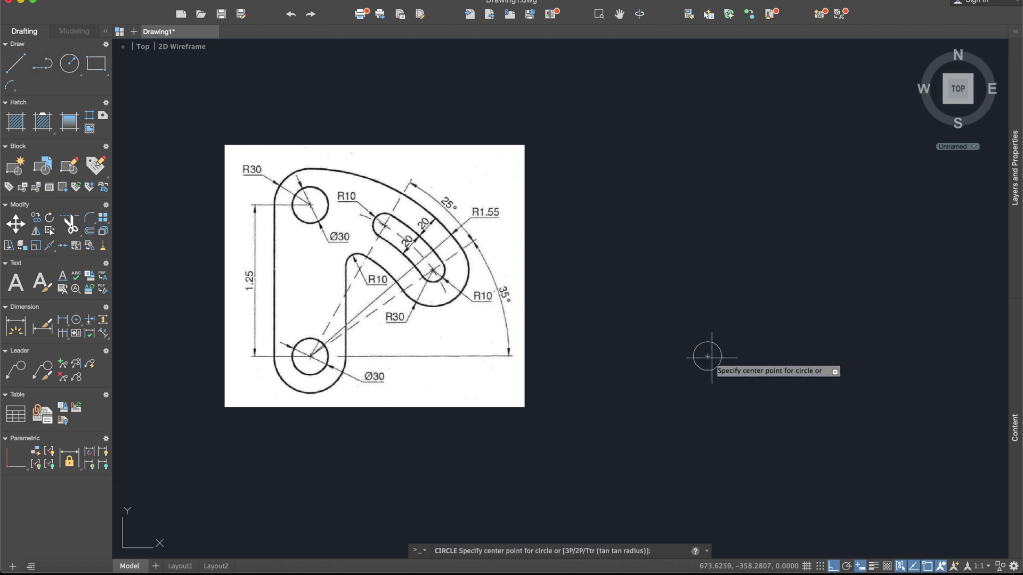
left_click(711, 361)
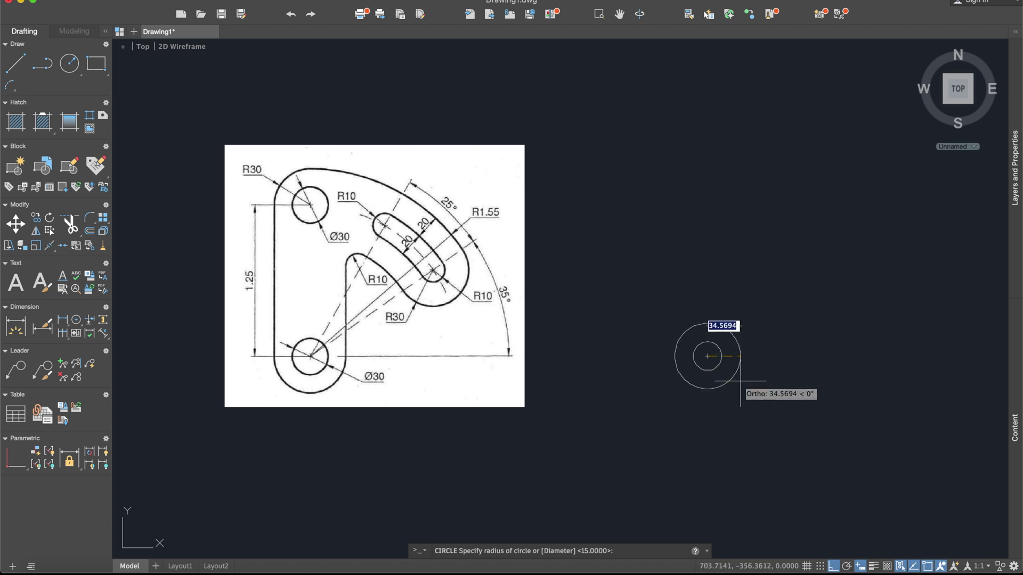
type("3")
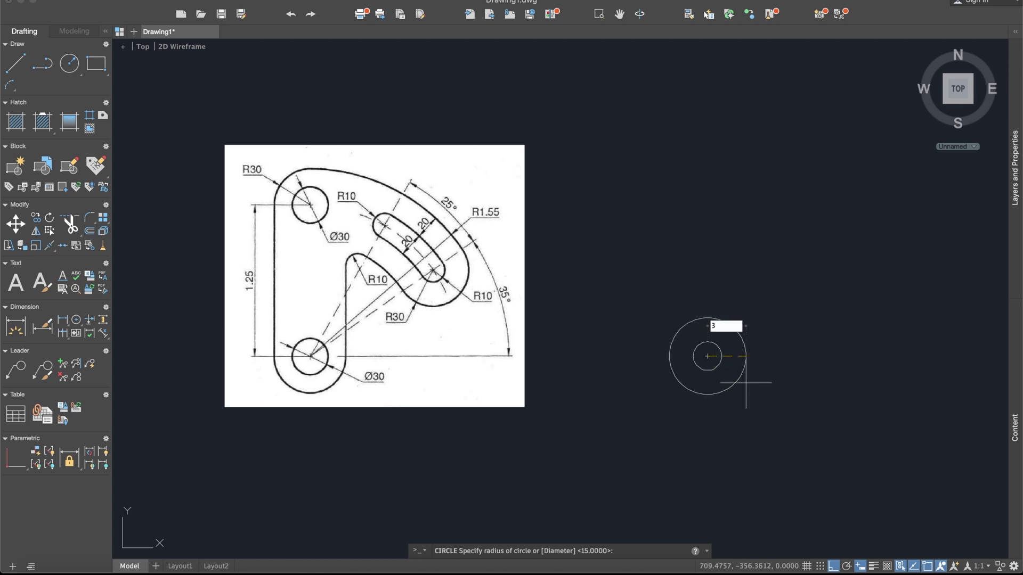
type("0")
key("Return")
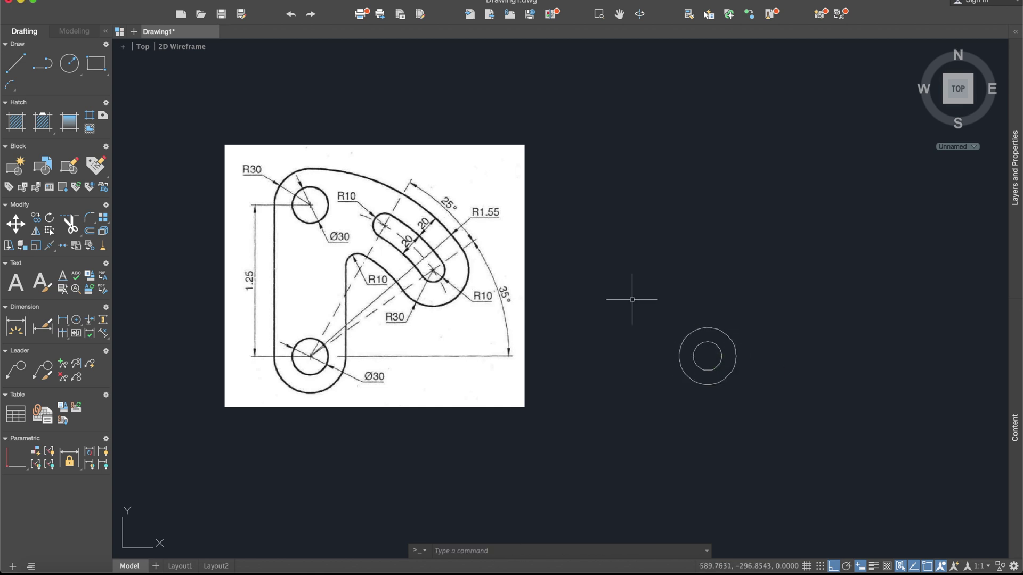
Draw a 125-unit vertical line up from the hole's centre.
left_click(15, 62)
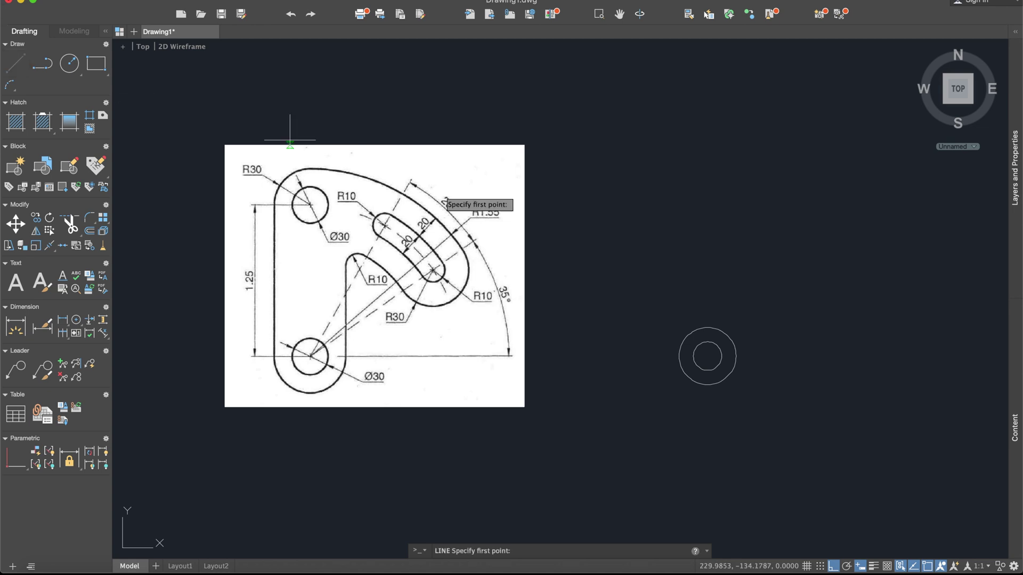
left_click(708, 356)
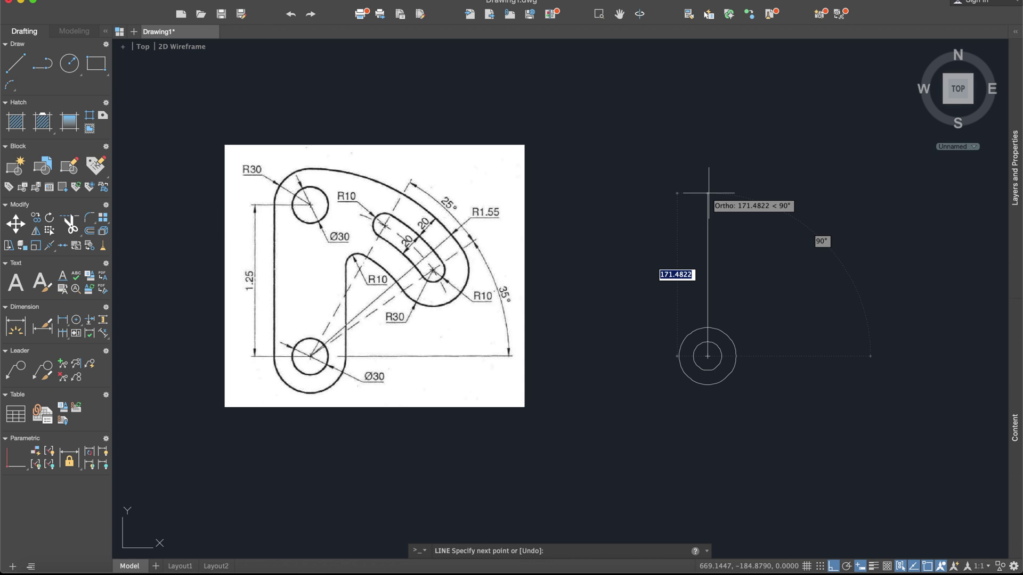
type("125")
key("Return")
key("Return")
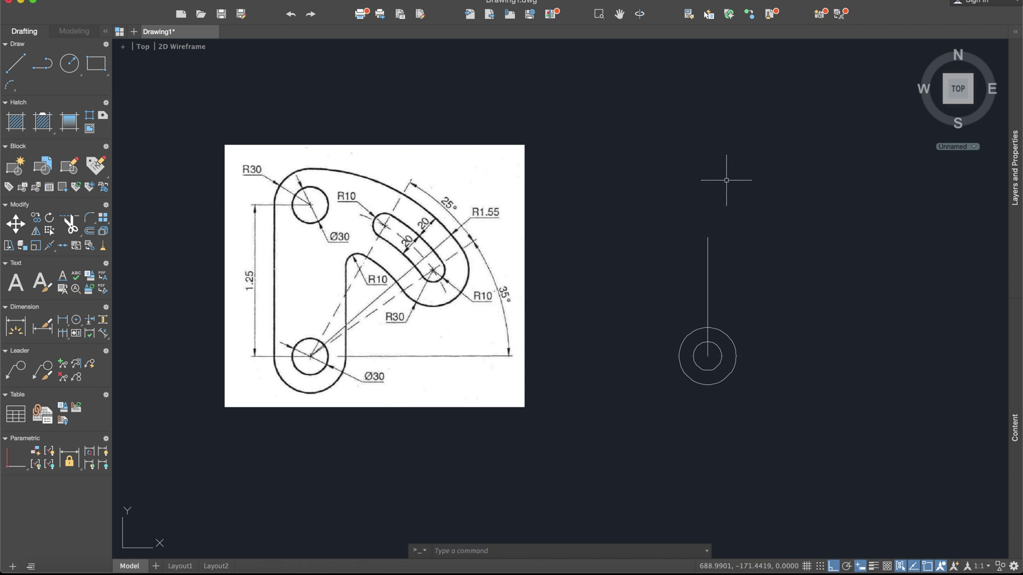
Offset the vertical centreline 30 units to the left.
type("off")
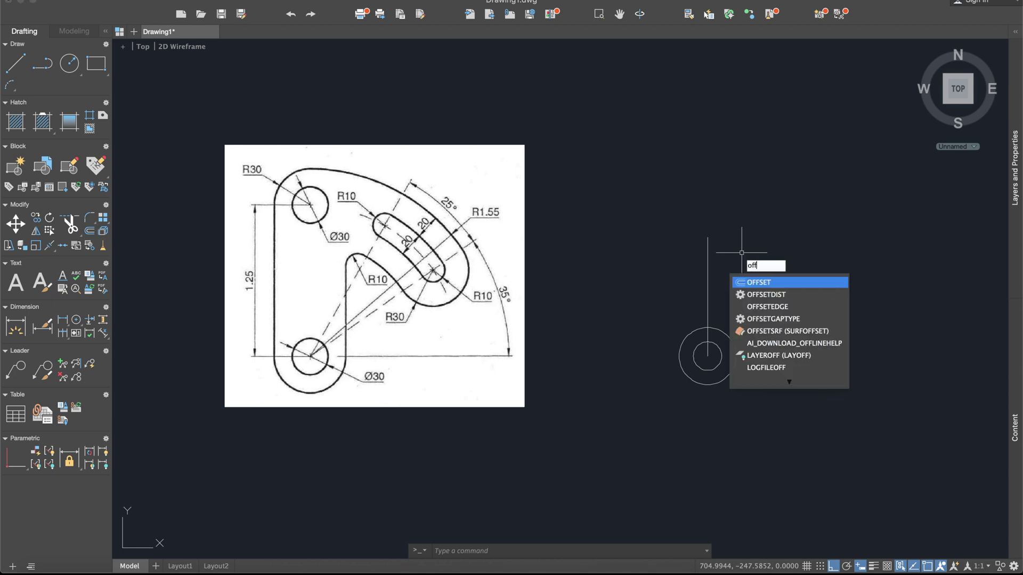
key("Return")
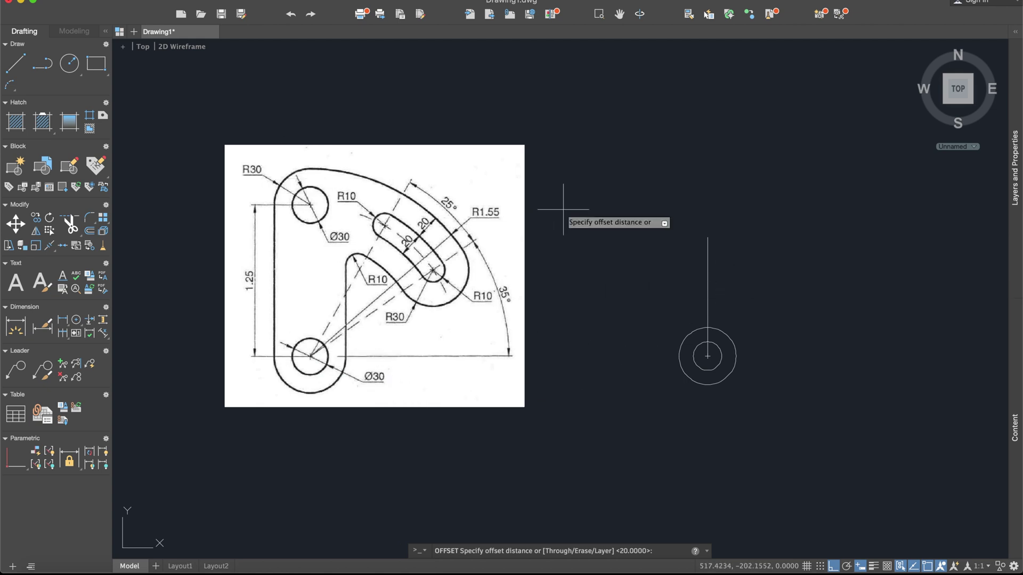
key("Return")
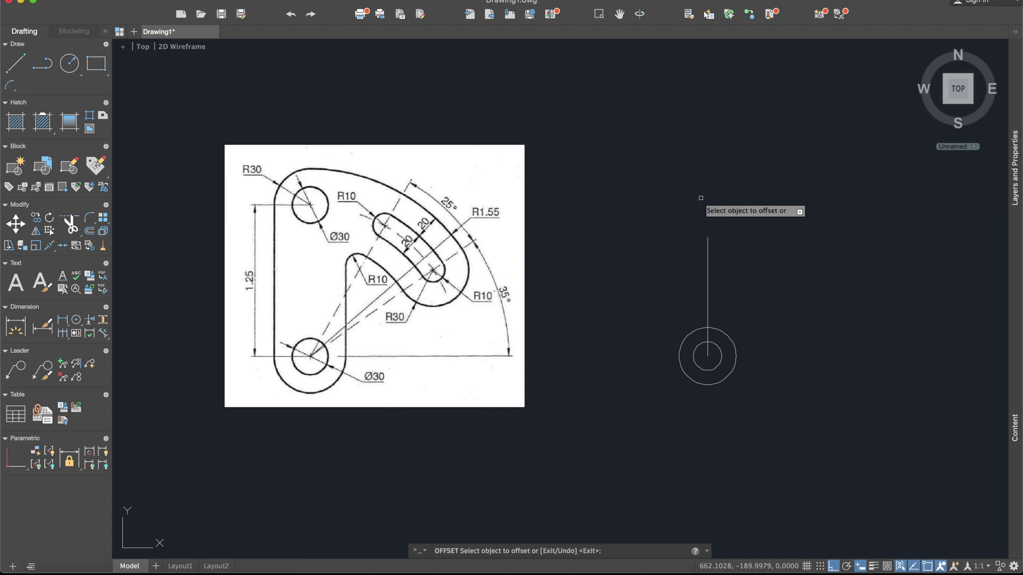
left_click(708, 254)
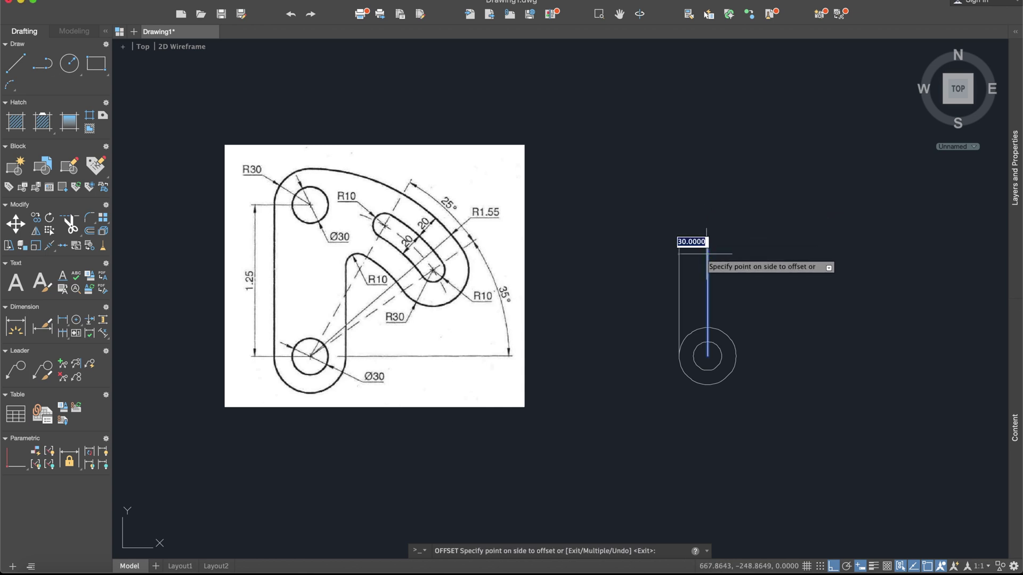
left_click(683, 254)
key("Return")
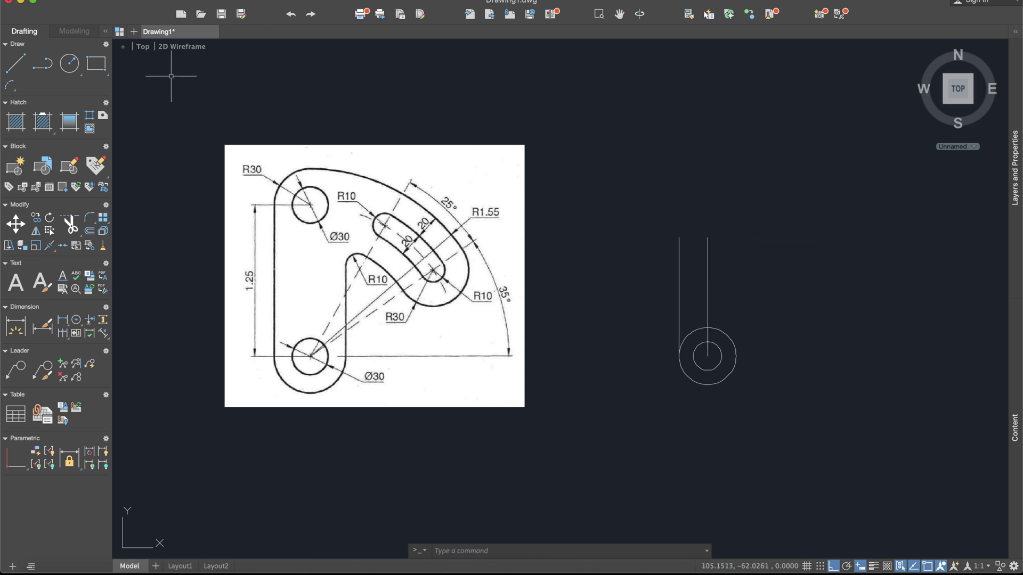
Draw a radius 15 circle at the centreline's top endpoint.
left_click(69, 63)
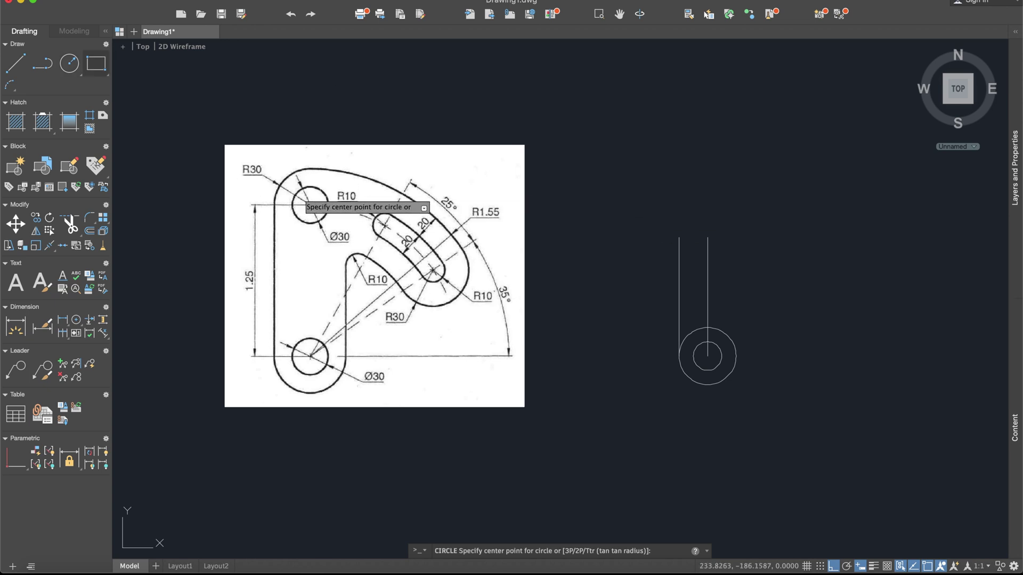
left_click(708, 239)
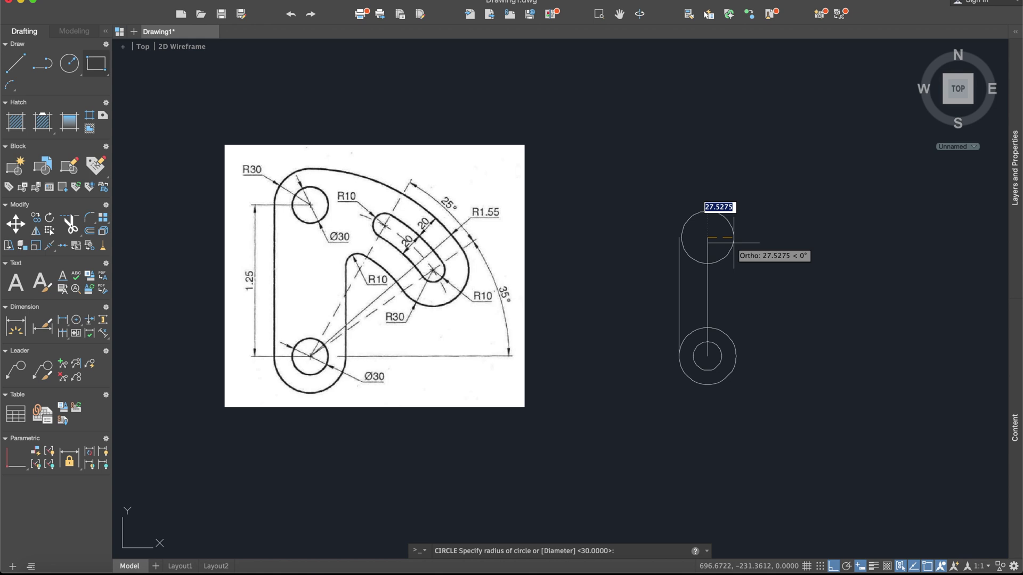
type("15")
key("Return")
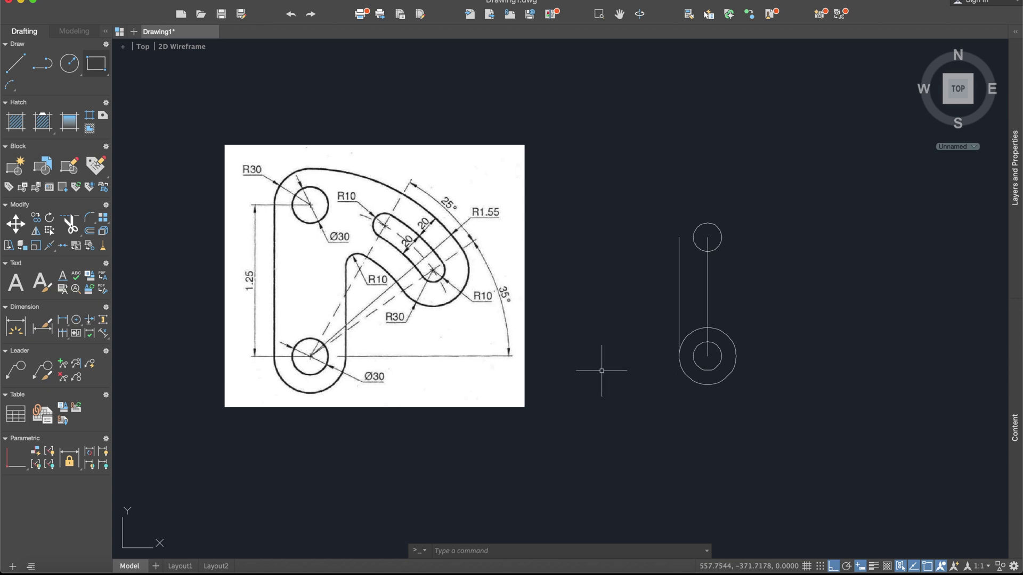
Offset the left side line 60 units to the right of the centreline.
type("off")
key("Return")
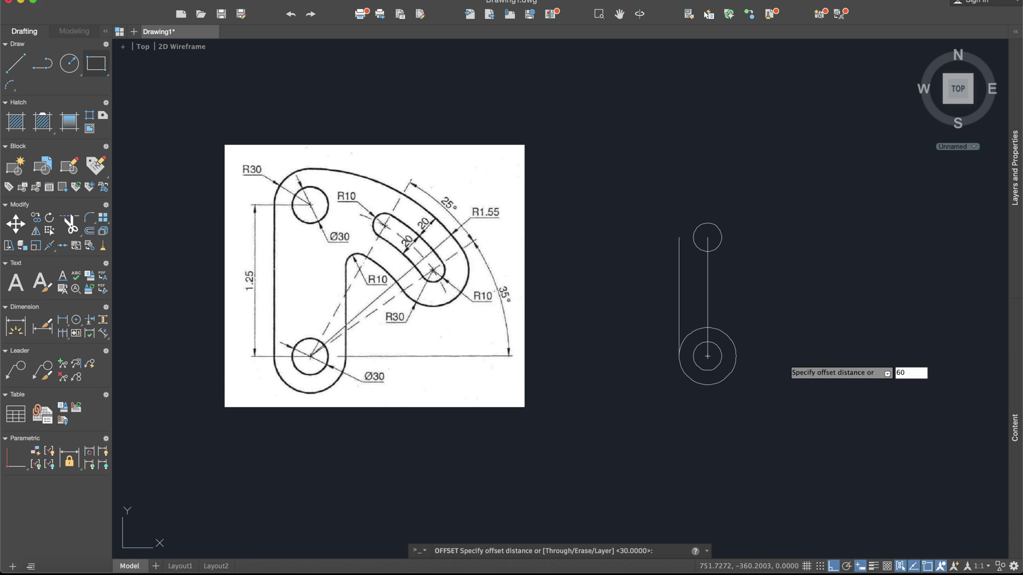
key("Return")
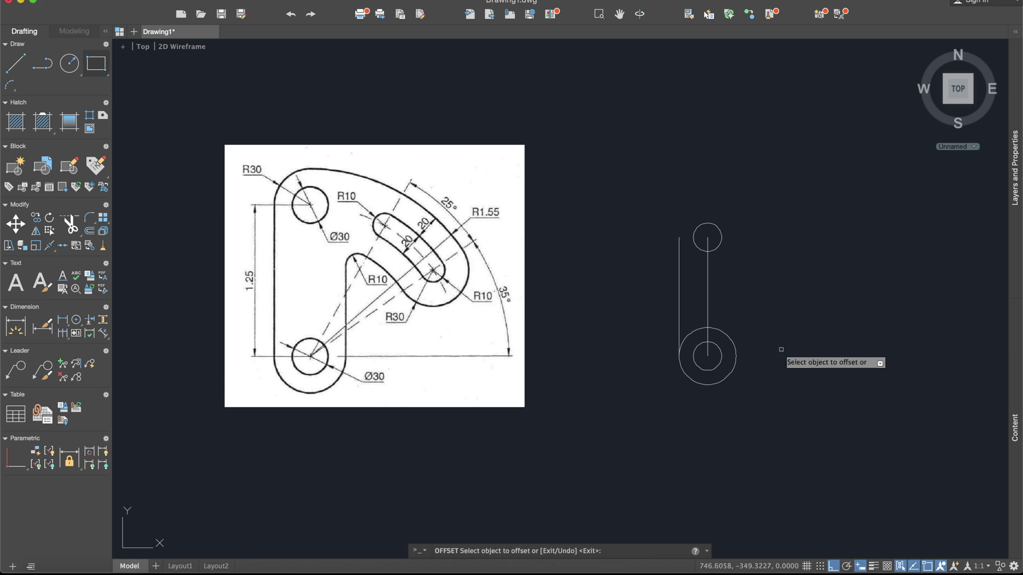
left_click(679, 295)
left_click(770, 293)
key("Return")
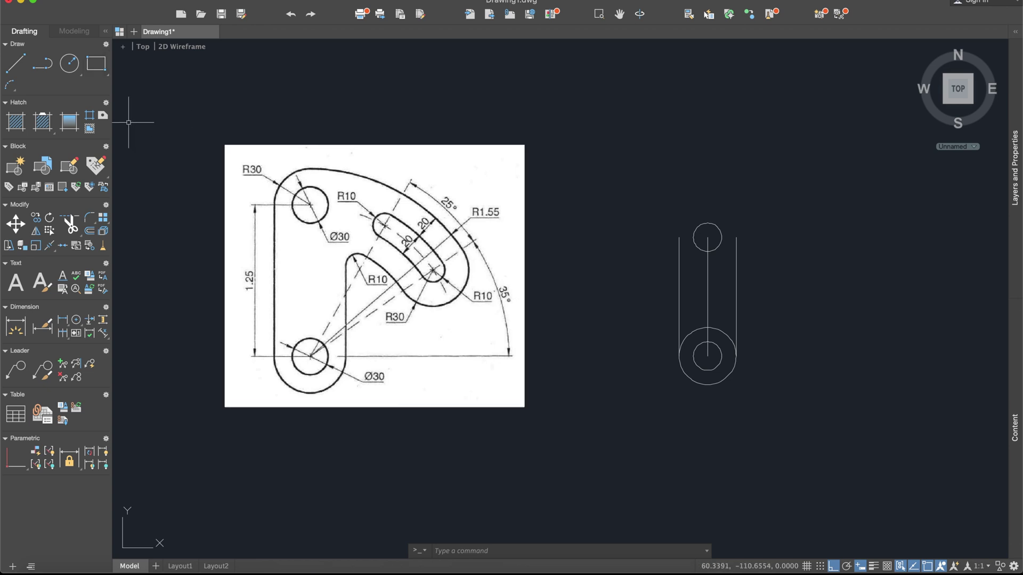
Start the Circle command from the Draw panel, waiting for a centre point.
left_click(70, 64)
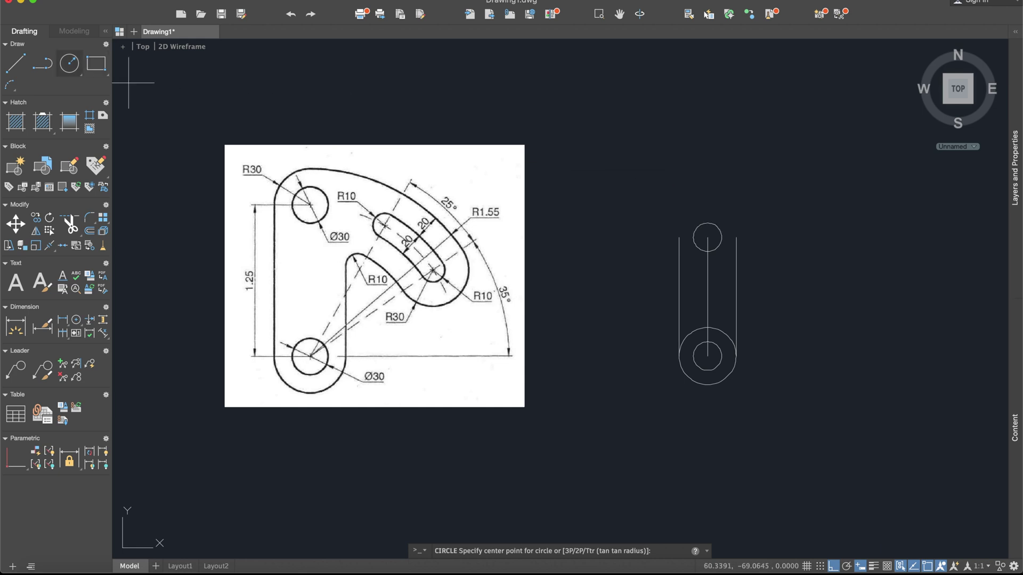
left_click(69, 63)
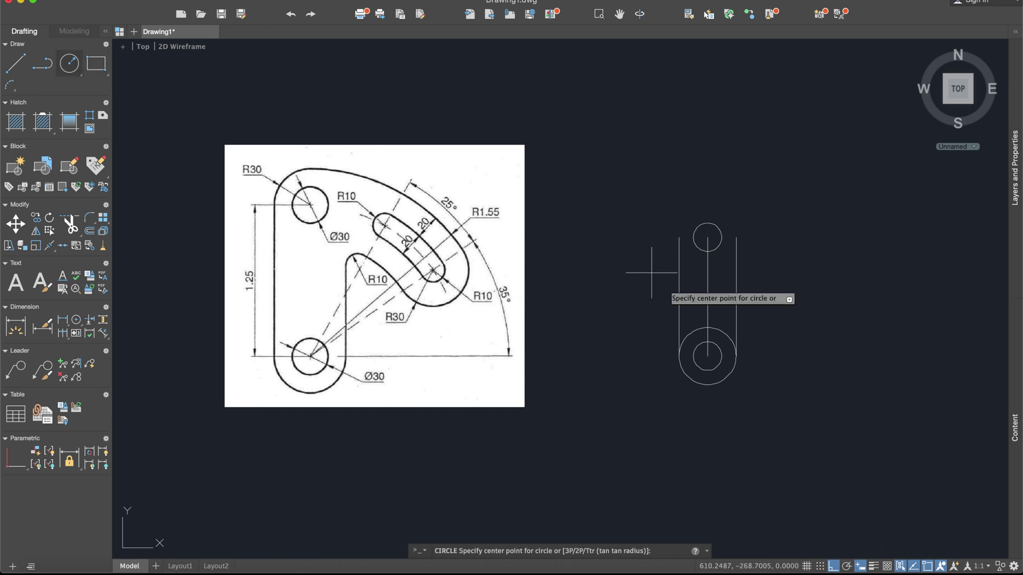
Draw a radius 155 circle centred on the lower hole.
left_click(708, 355)
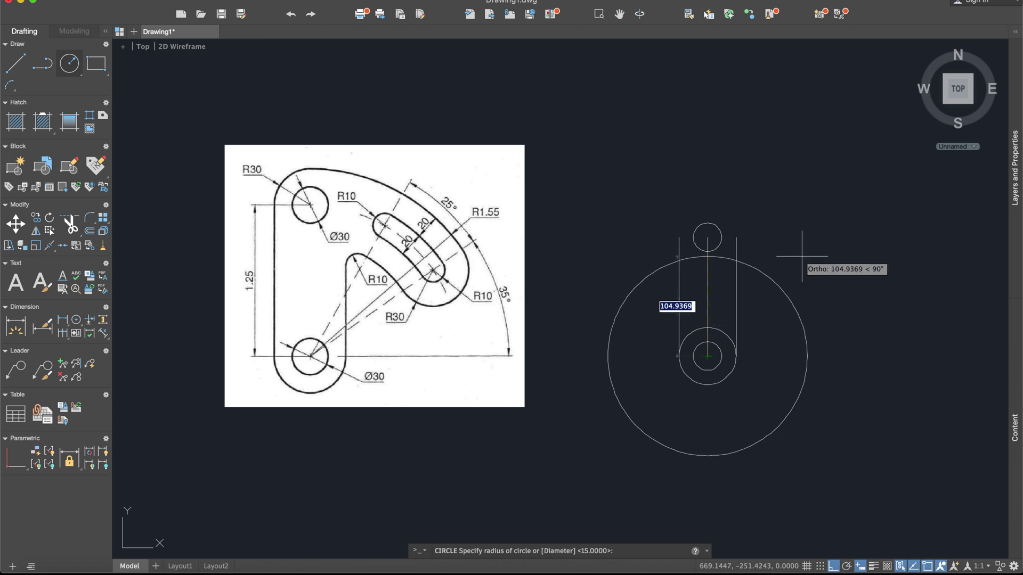
type("155")
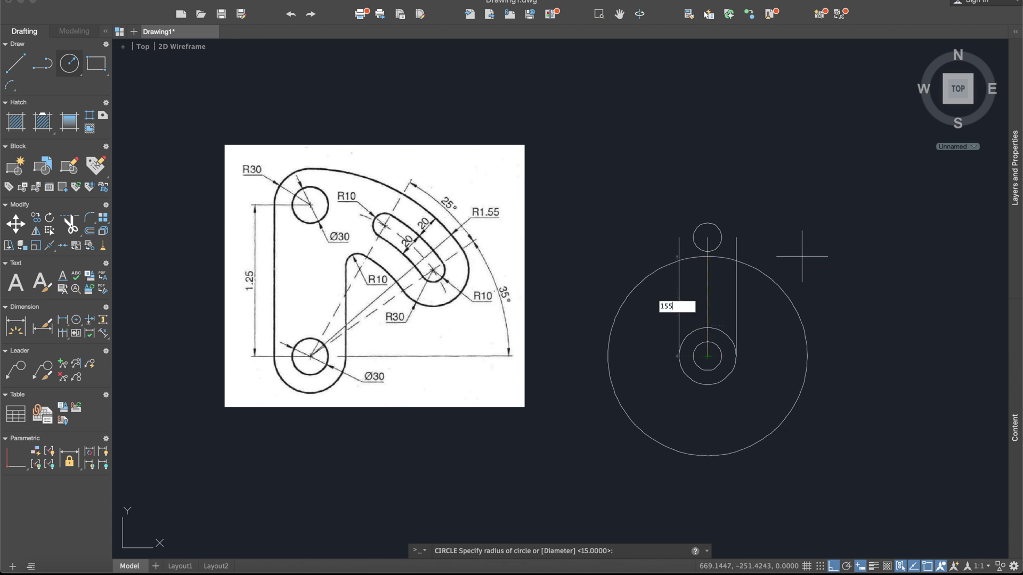
key("Return")
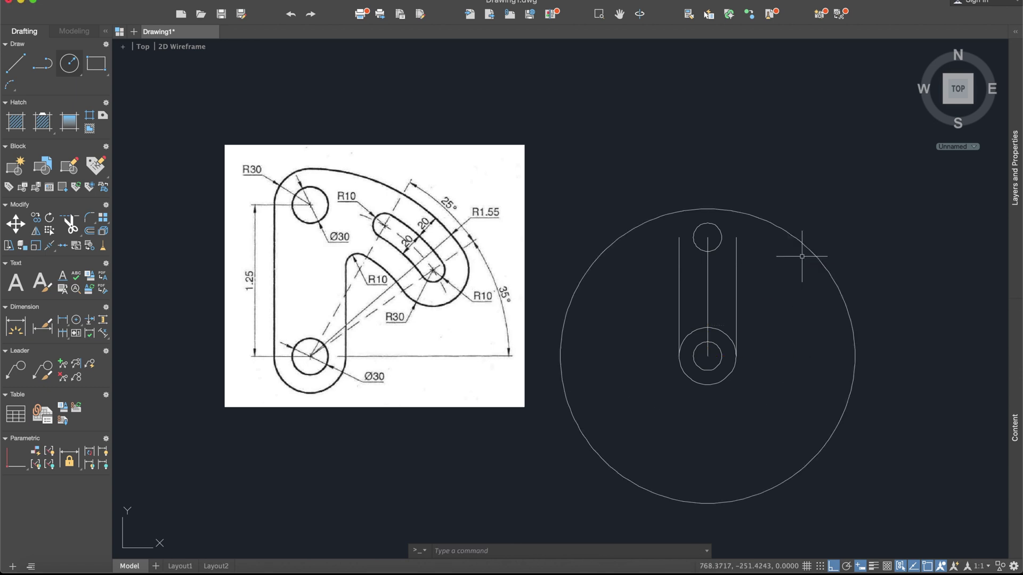
Offset the large circle inward three times at 20-unit spacing.
type("off")
key("Return")
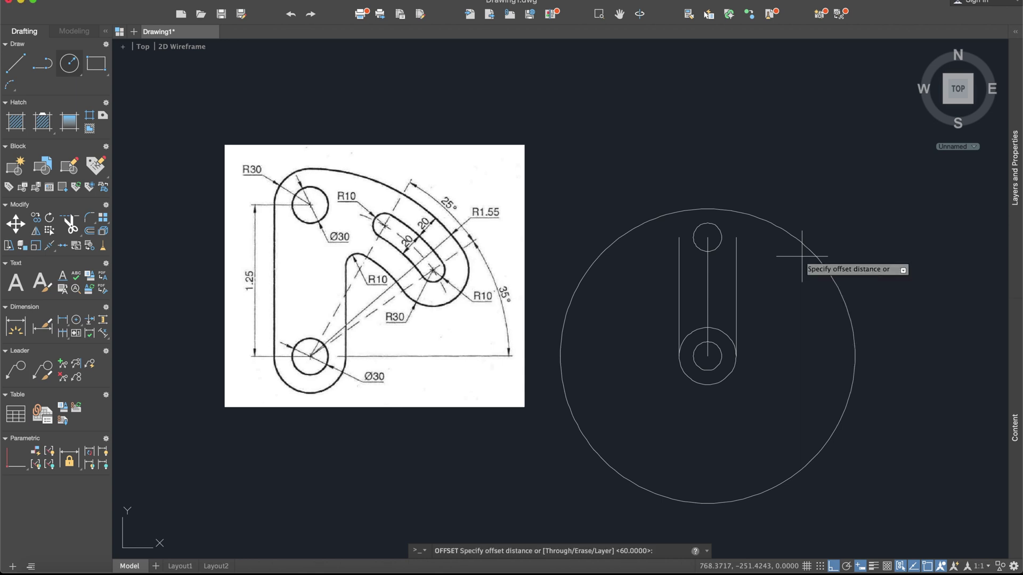
type("20")
key("Return")
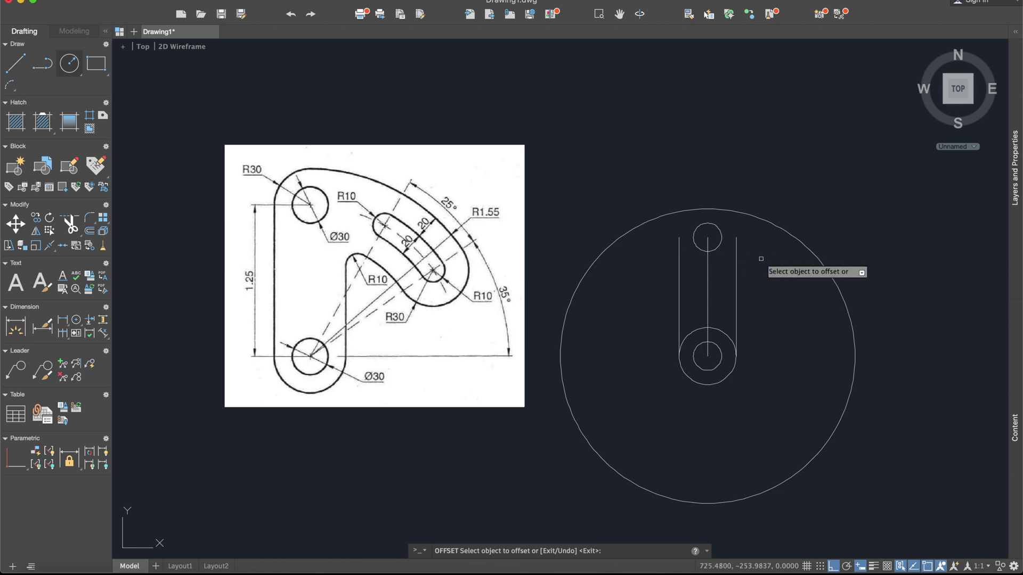
left_click(794, 235)
left_click(775, 238)
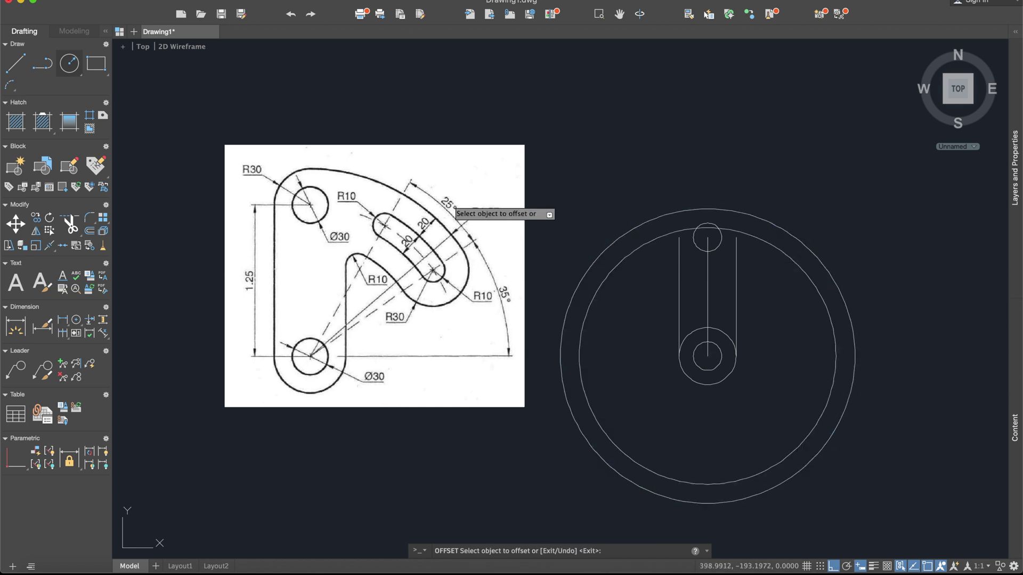
left_click(787, 259)
left_click(767, 282)
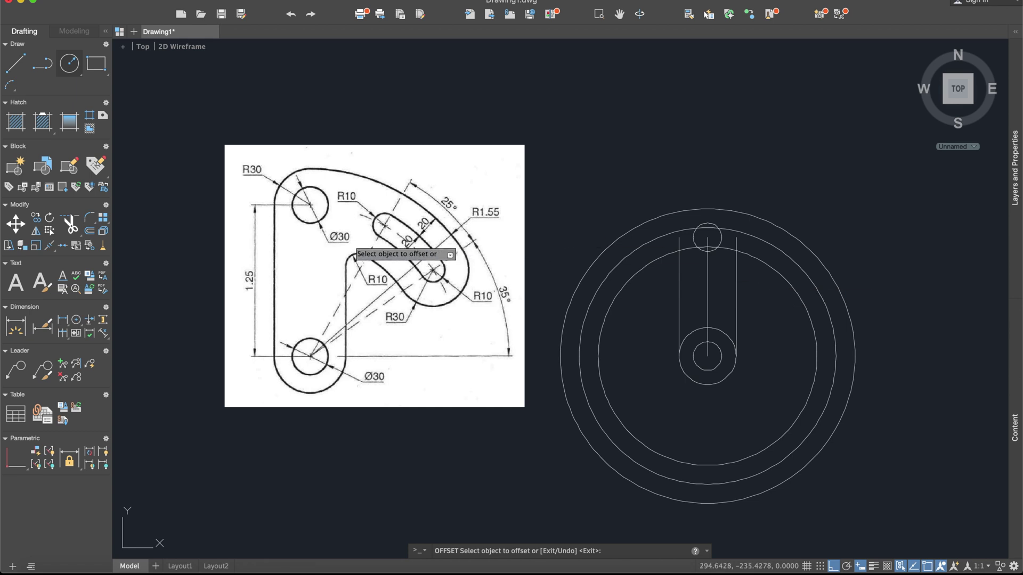
left_click(769, 272)
left_click(768, 275)
key("Return")
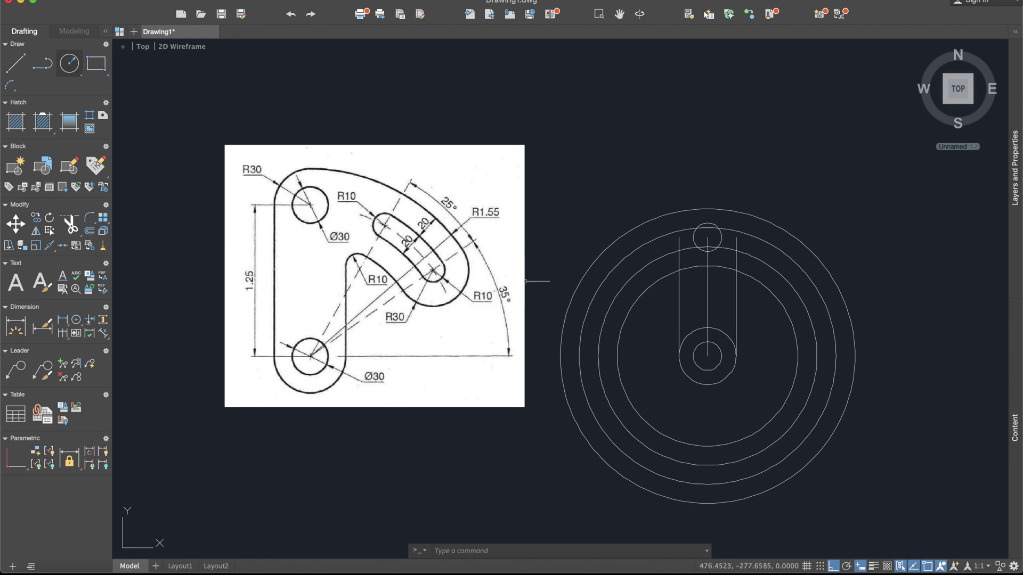
left_click(15, 62)
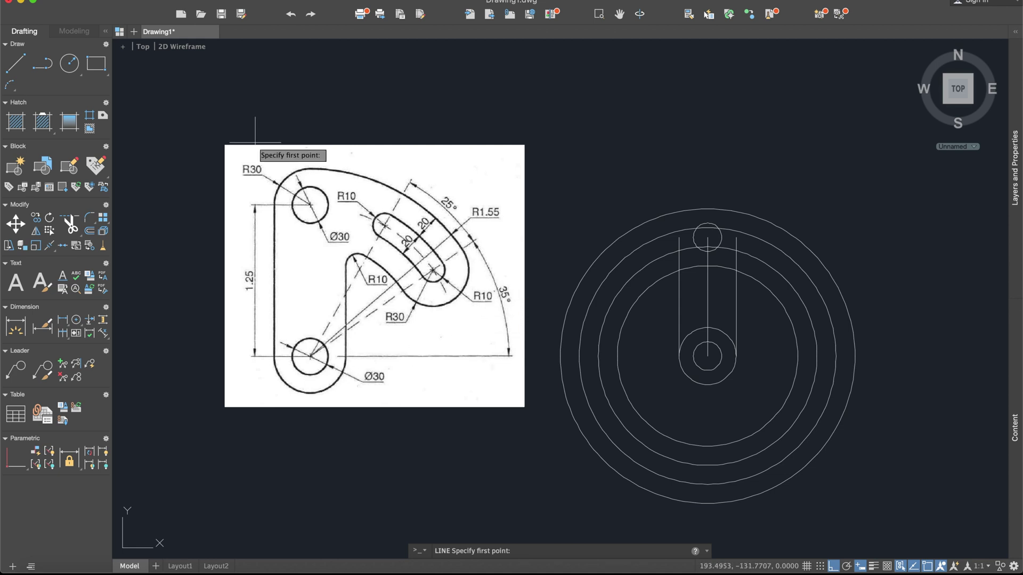
With Ortho off, draw a 200-unit line at 35° from the lower hole's centre.
left_click(707, 356)
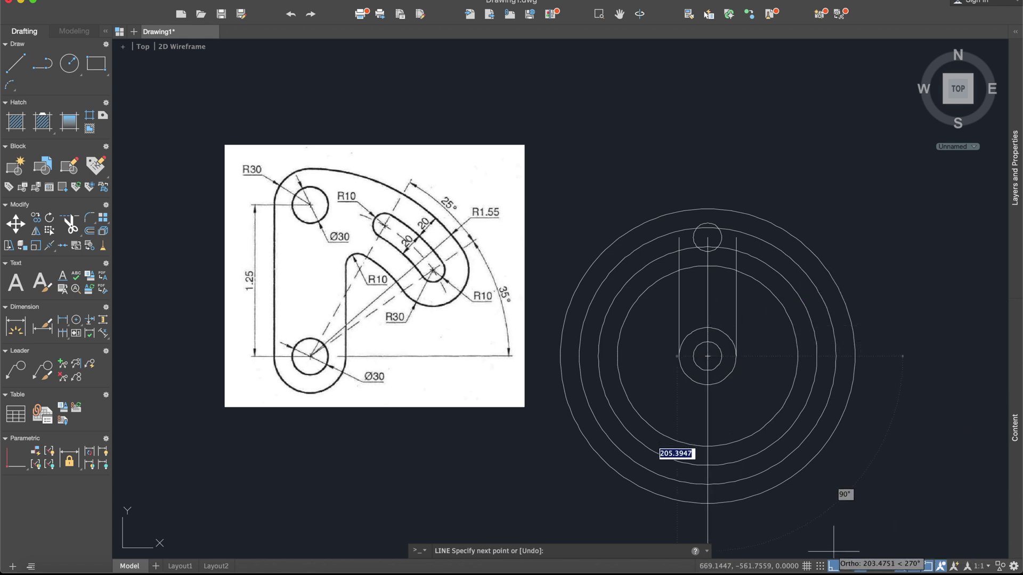
key("F8")
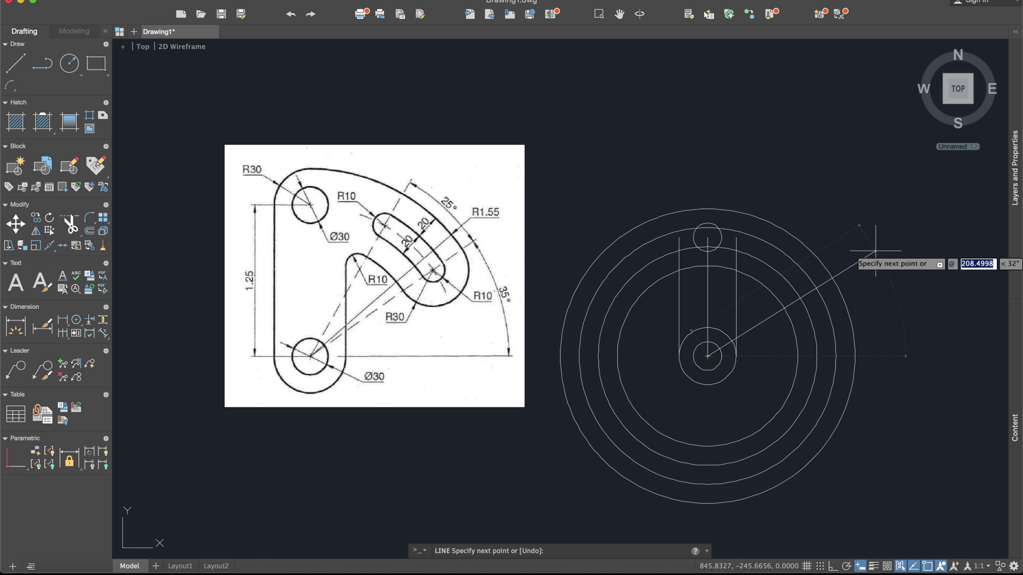
key("Tab")
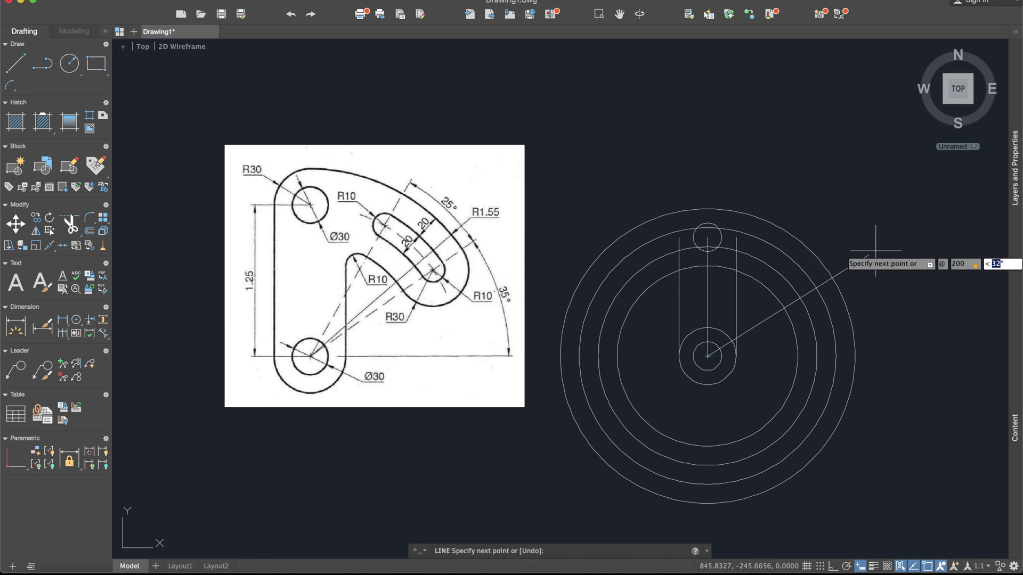
type("35")
key("Return")
key("Return")
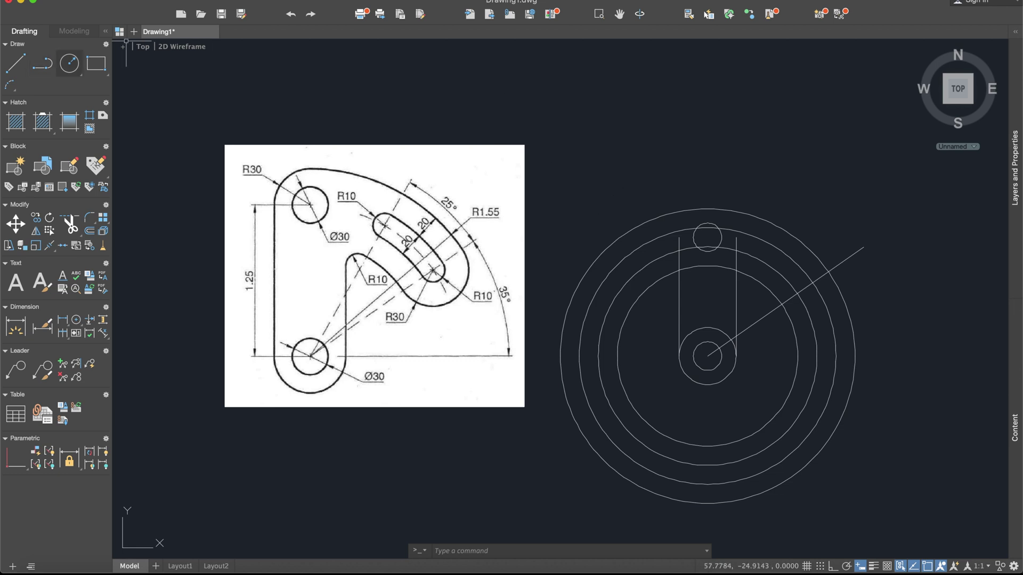
left_click(70, 63)
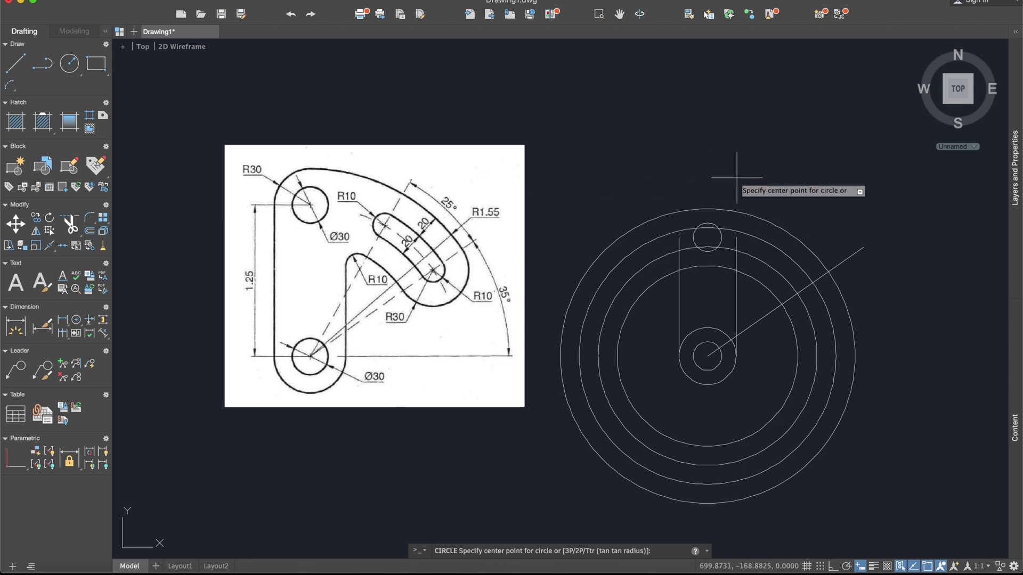
key("Escape")
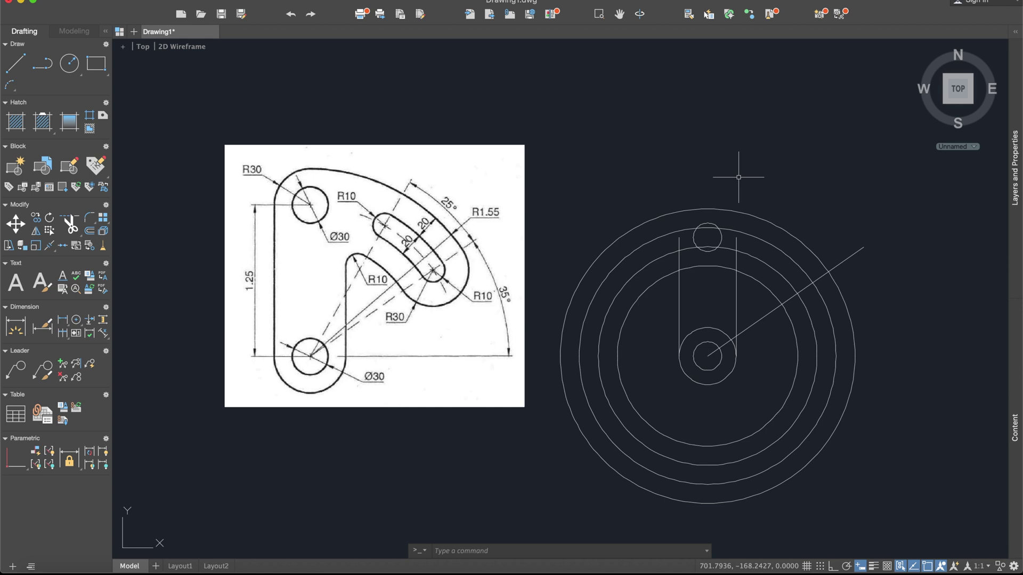
Offset the outermost construction circle inward to add another concentric circle.
type("off")
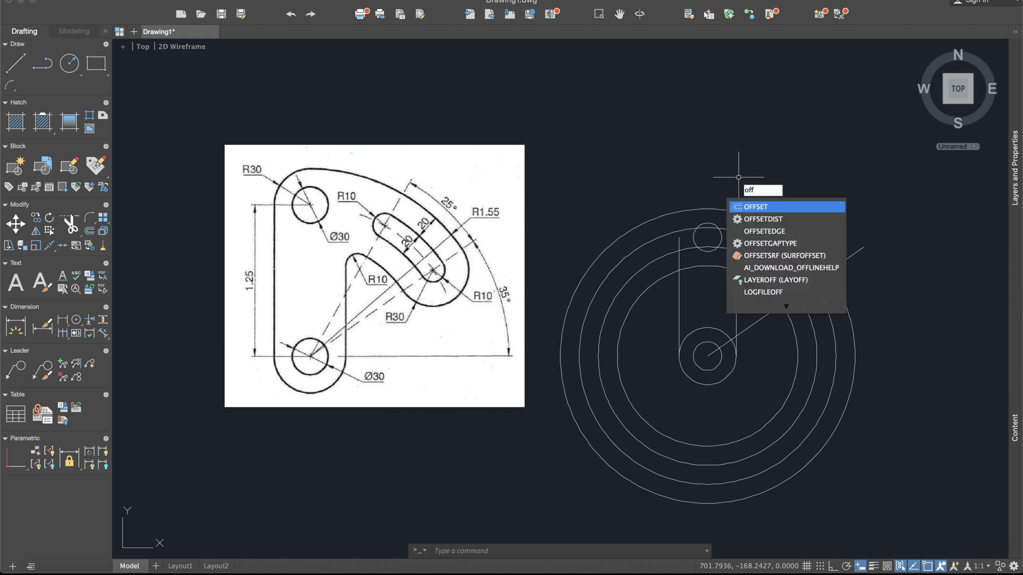
key("Return")
key("Return")
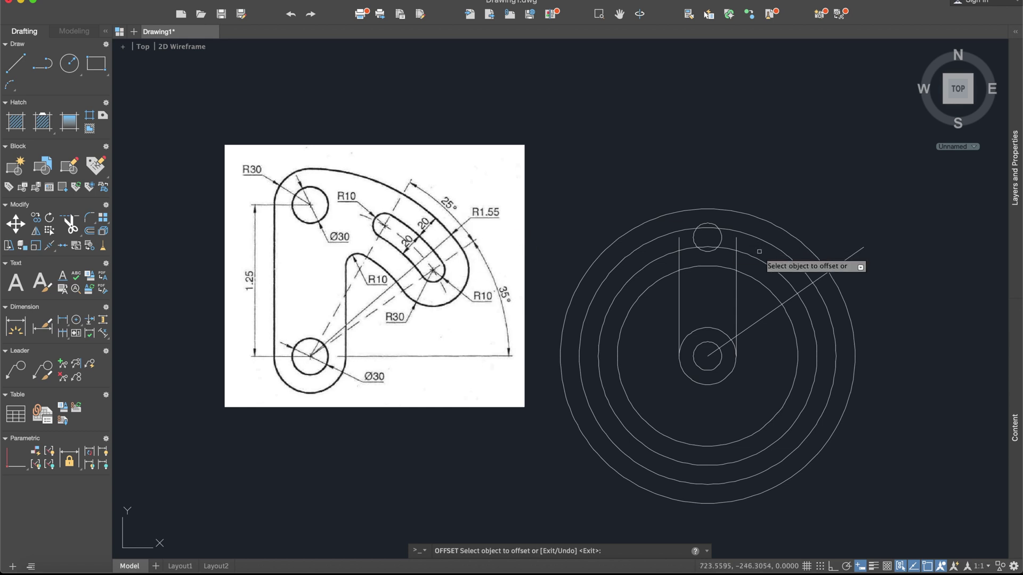
left_click(844, 301)
left_click(823, 302)
key("Escape")
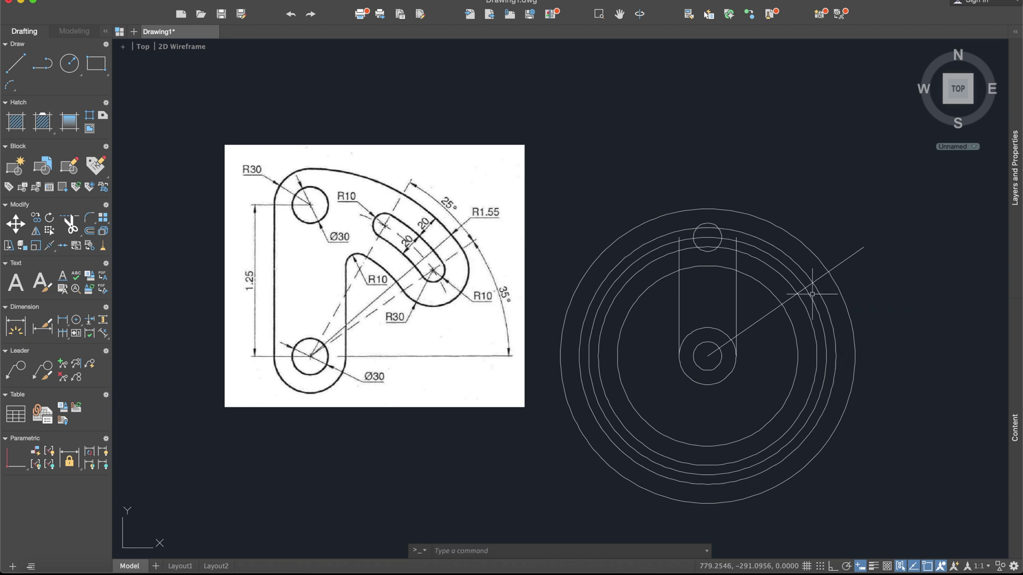
scroll(804, 281, "up", 2)
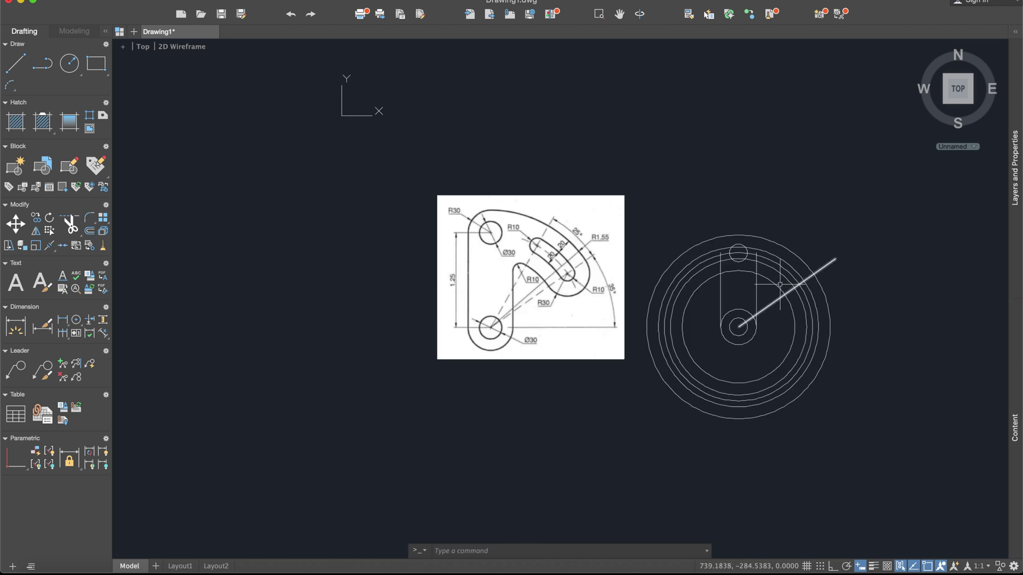
Draw R10 and R30 circles centred where the 35° line crosses the construction circle.
left_click(69, 63)
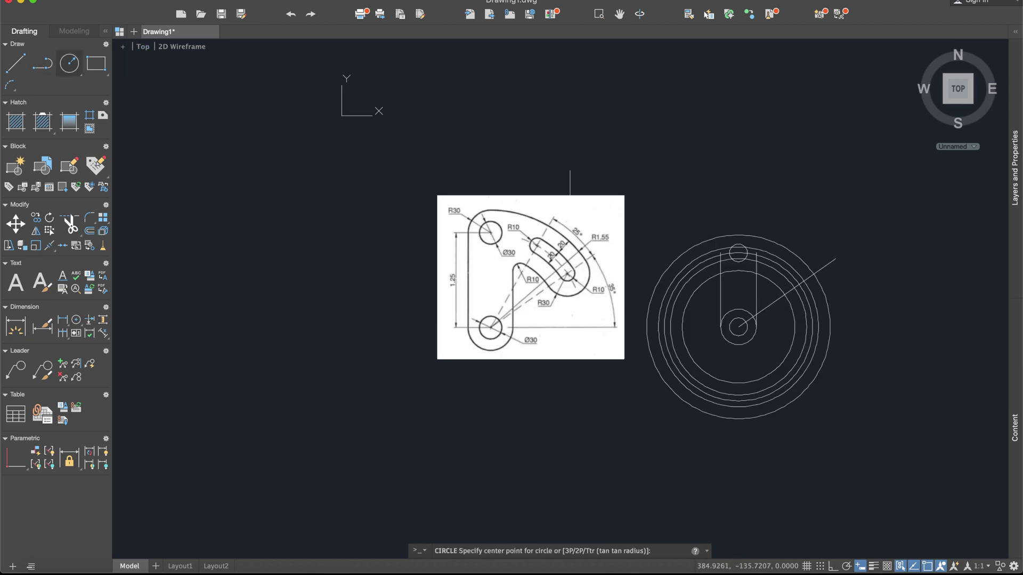
scroll(756, 319, "up", 4)
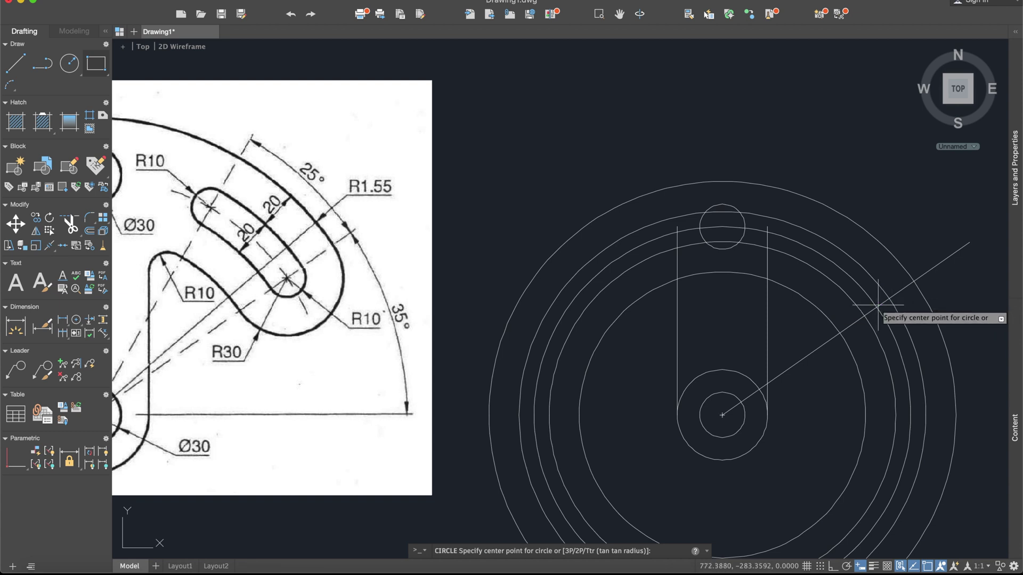
left_click(876, 307)
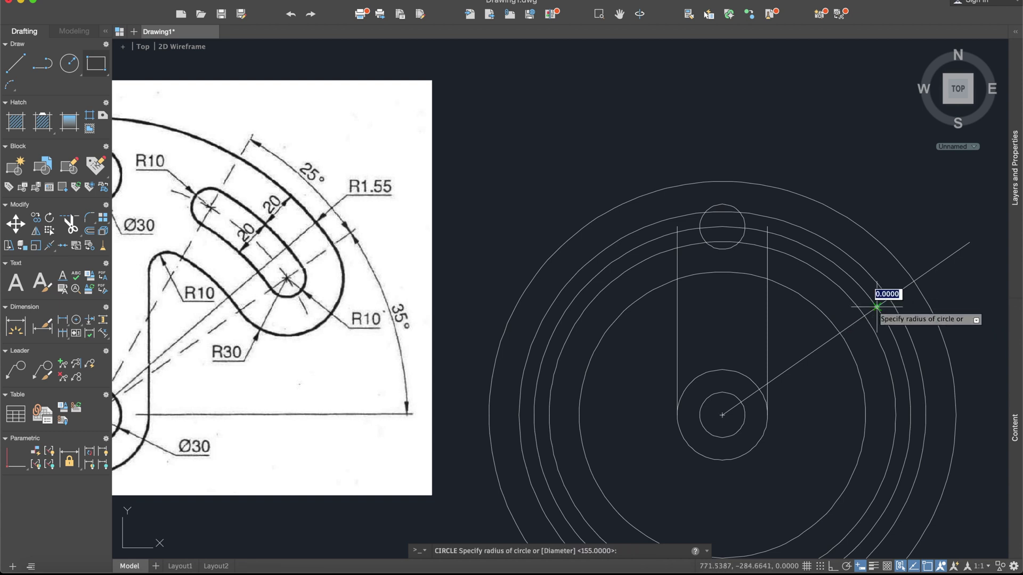
type("1")
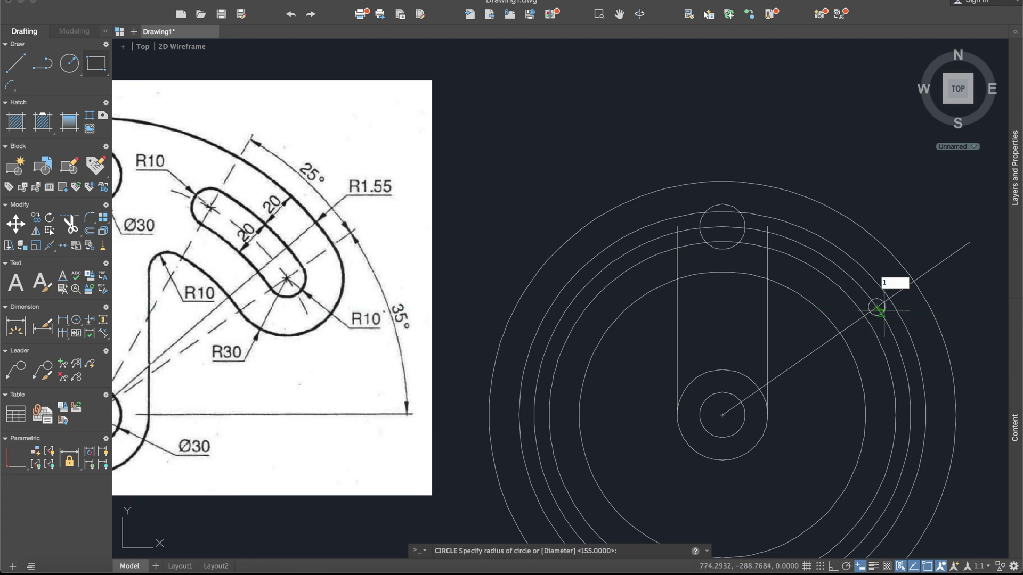
type("0")
key("Return")
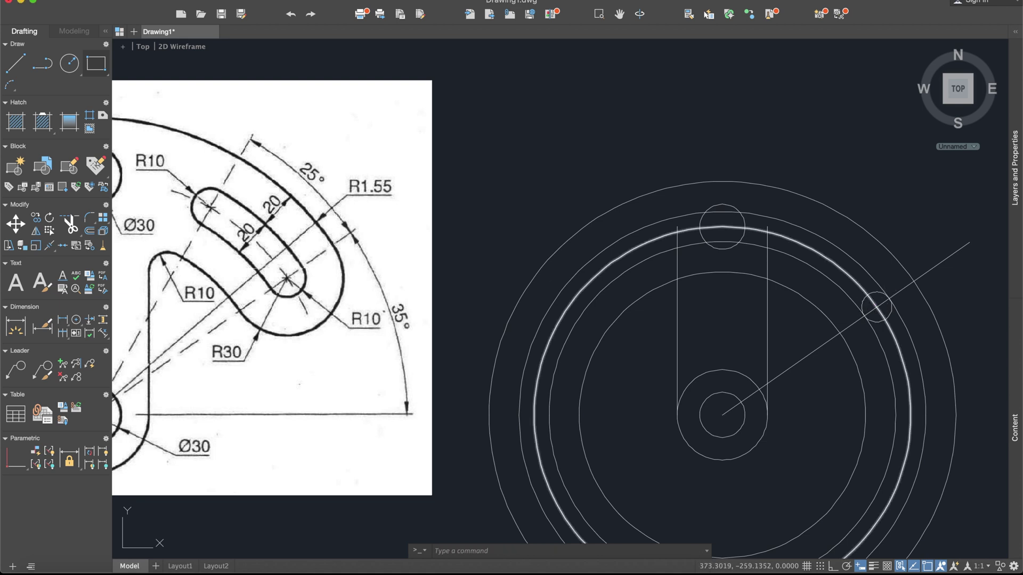
left_click(68, 64)
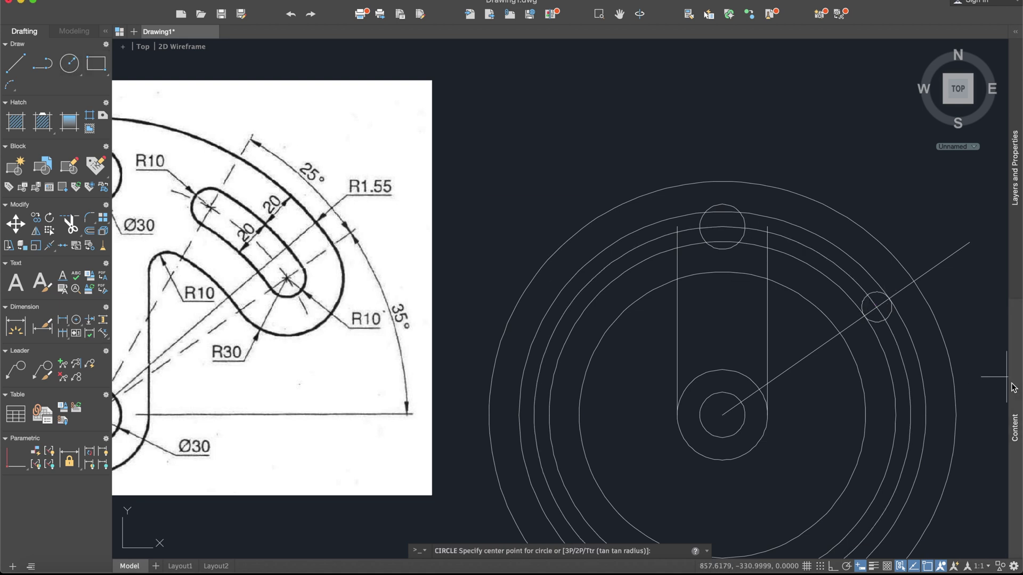
left_click(877, 307)
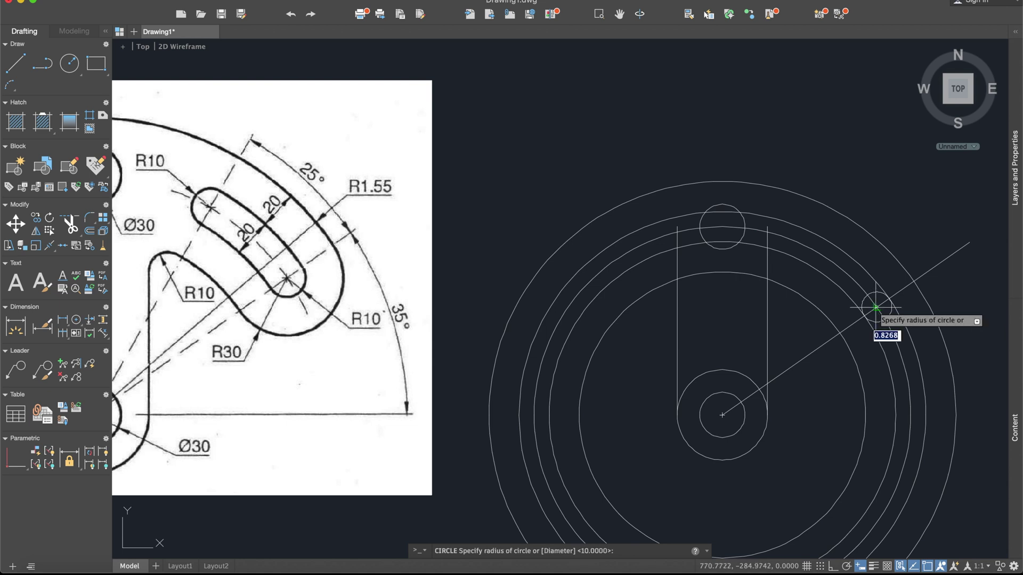
type("30")
key("Return")
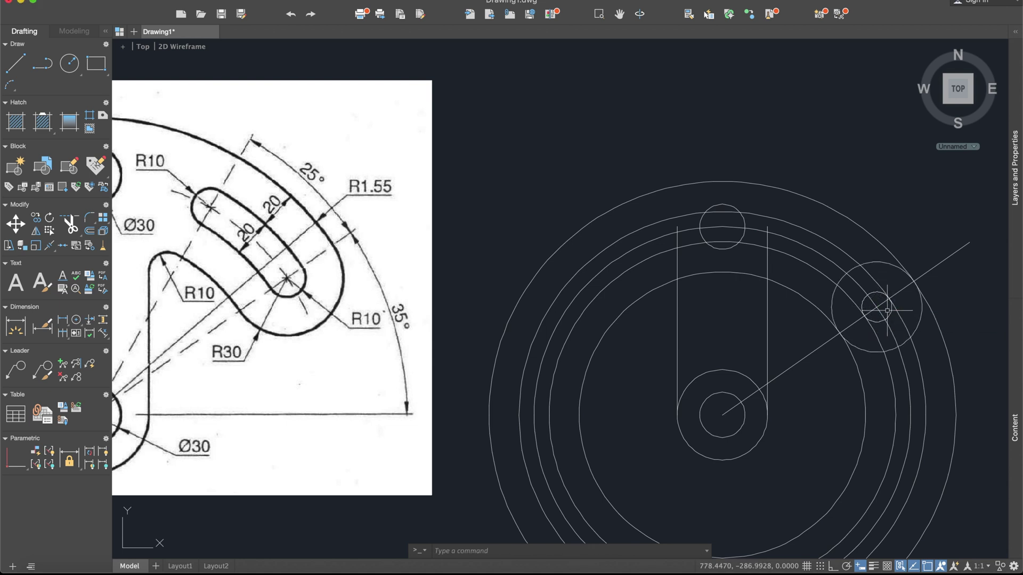
Trim the inner concentric circles to arcs between the side lines and the 35° line circles.
type("trim")
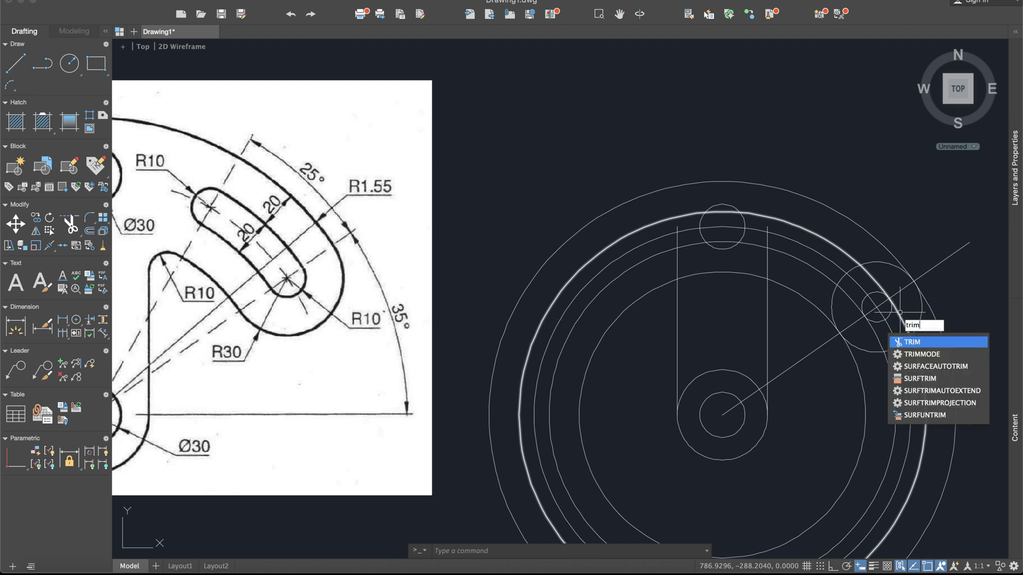
key("Return")
scroll(901, 356, "down", 4)
left_click(916, 426)
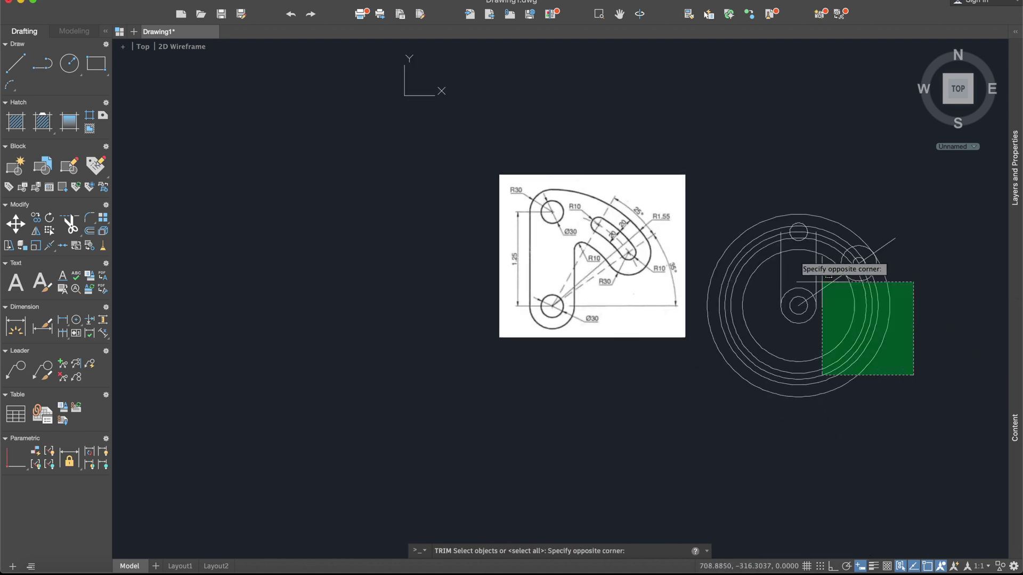
left_click(726, 178)
key("Return")
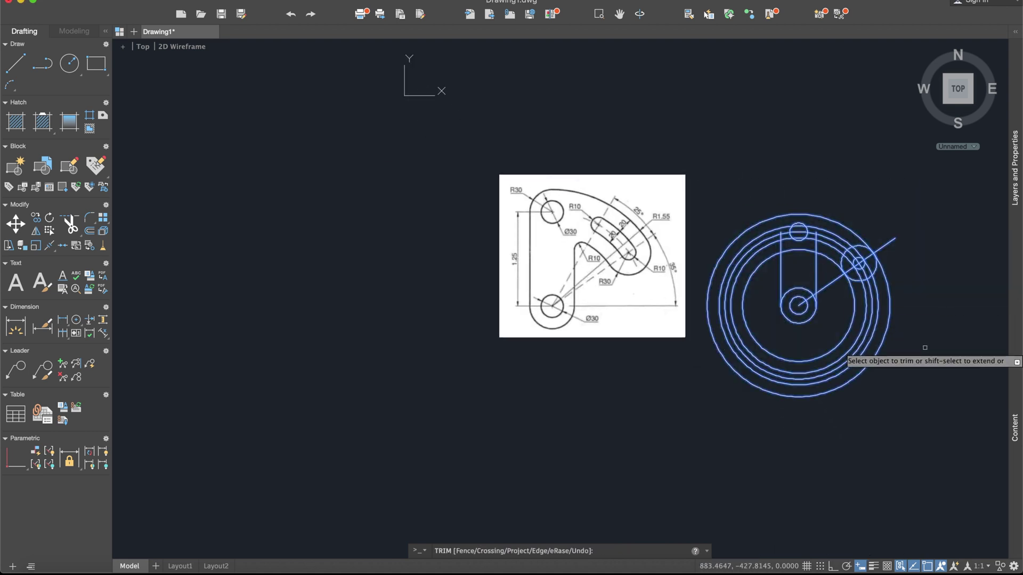
left_click(908, 343)
left_click(842, 319)
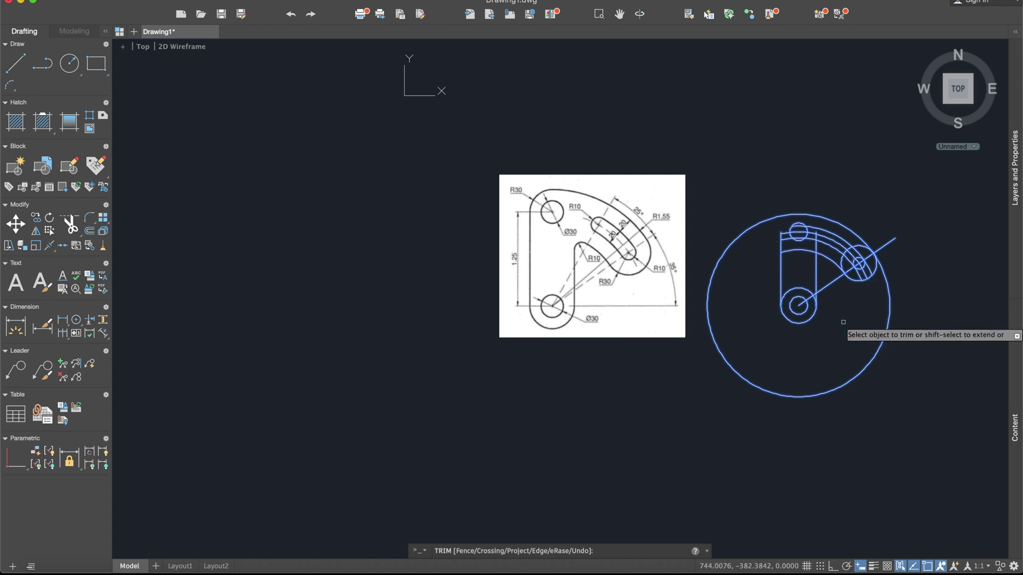
scroll(854, 324, "up", 2)
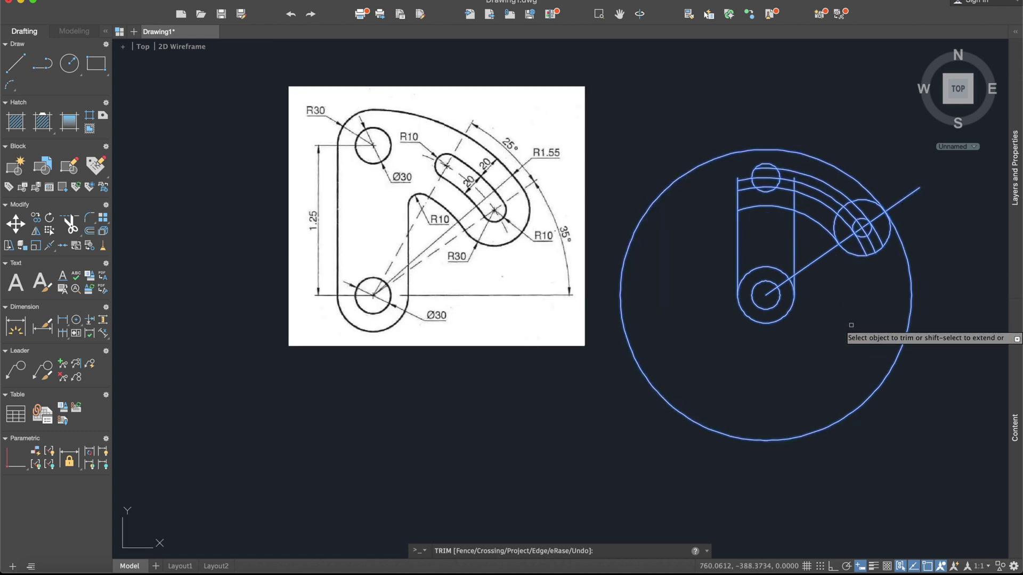
left_click(908, 332)
key("Escape")
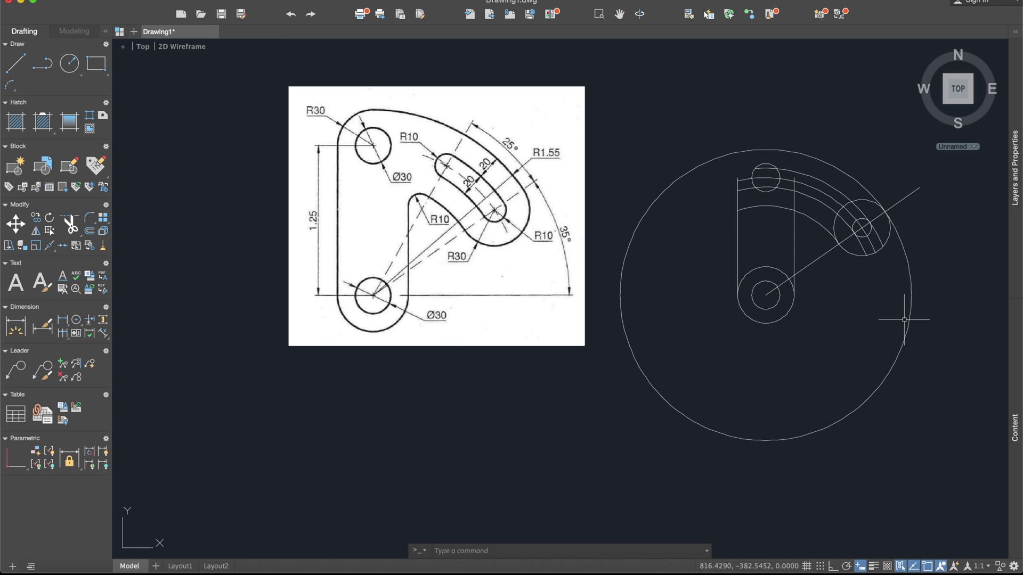
scroll(843, 224, "up", 2)
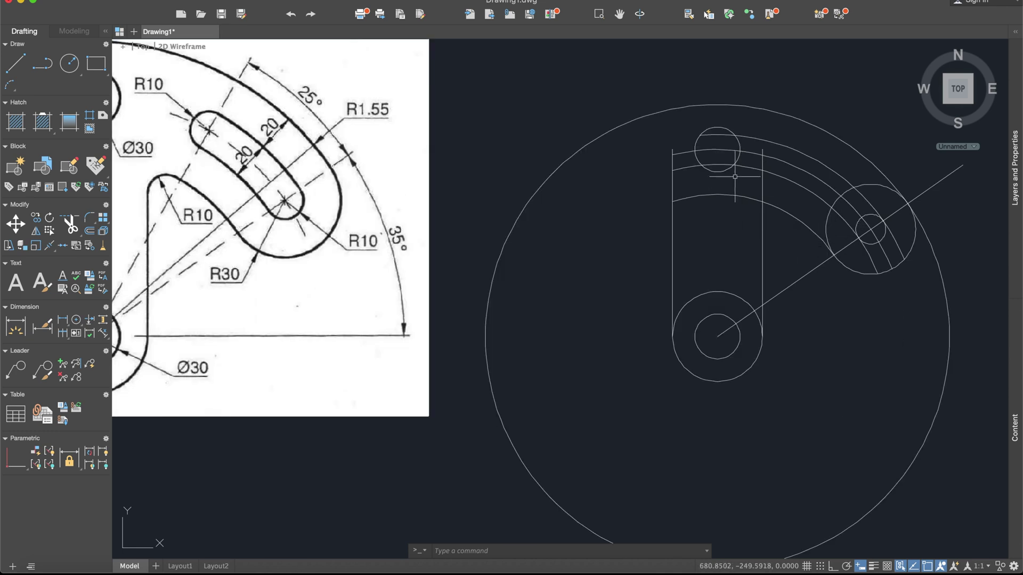
middle_click_drag(735, 176, 748, 185)
Fillet the left vertical line to the large outer circle with radius 30.
type("fillet")
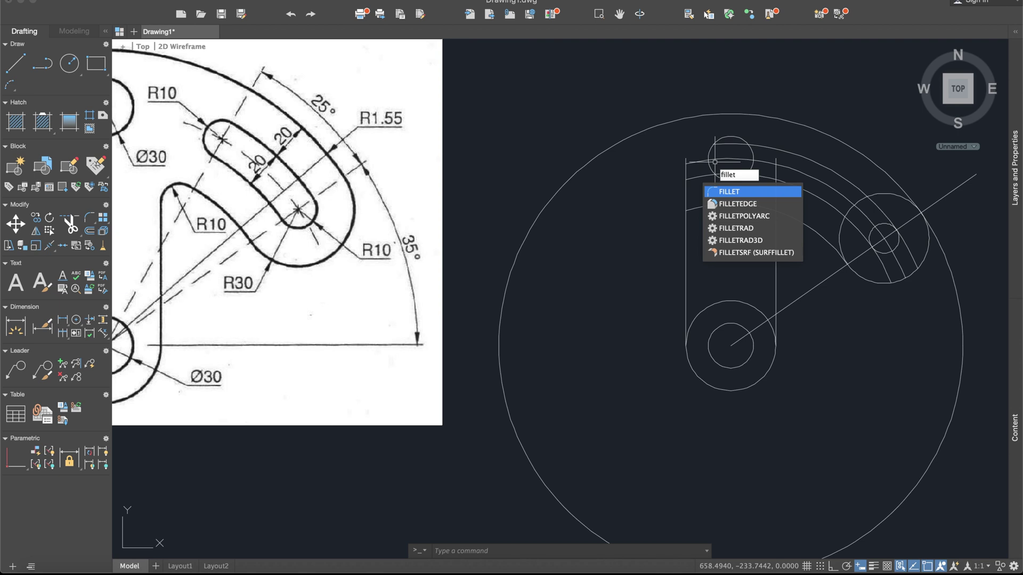
key("Return")
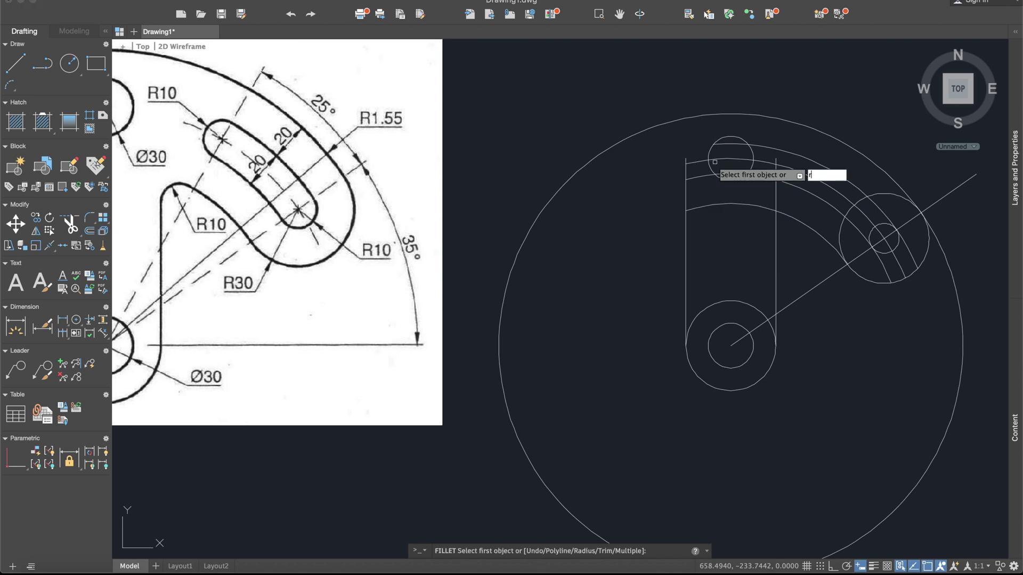
type("r")
key("Return")
scroll(715, 162, "down", 2)
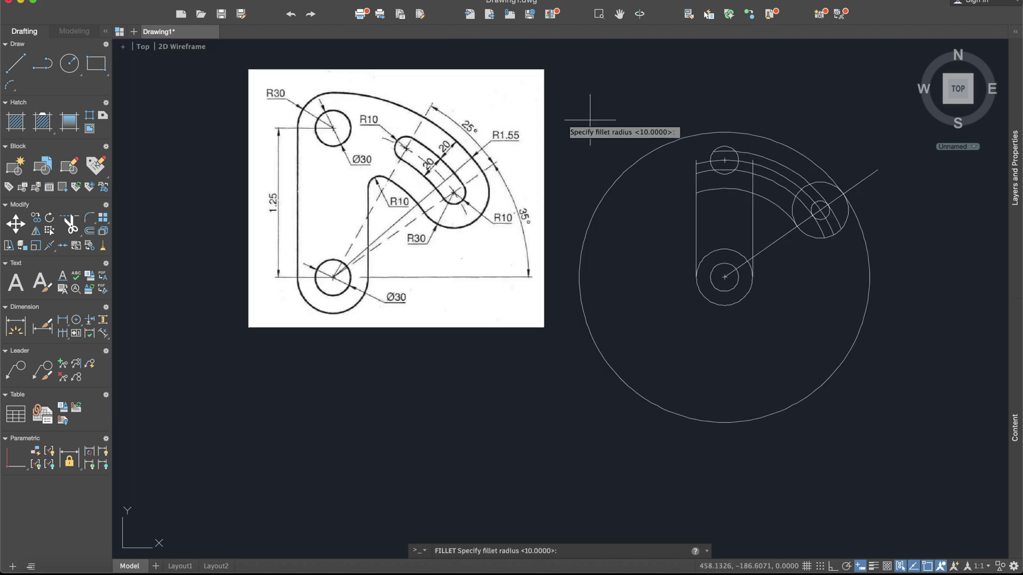
type("30")
key("Return")
scroll(732, 228, "up", 2)
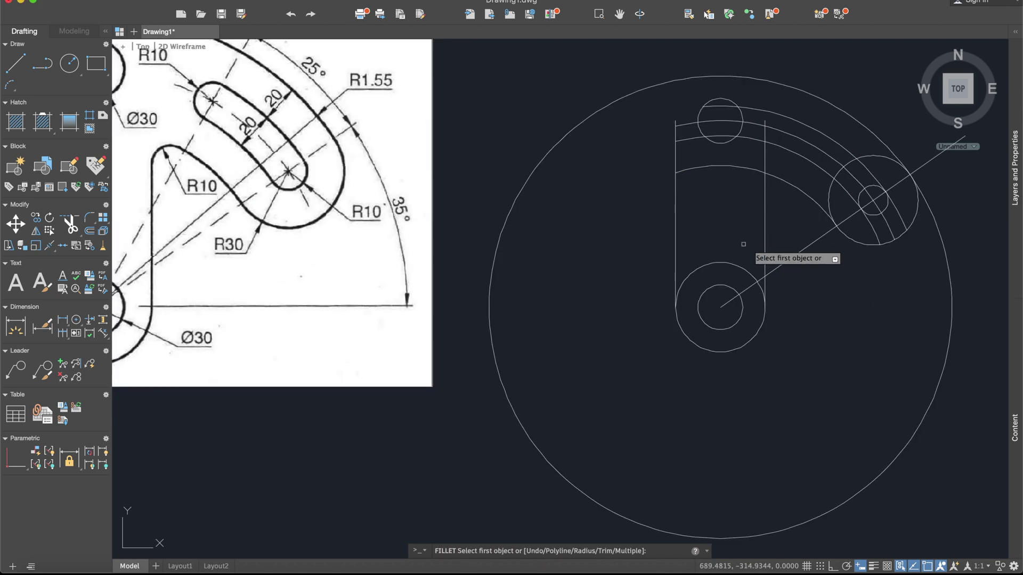
left_click(676, 215)
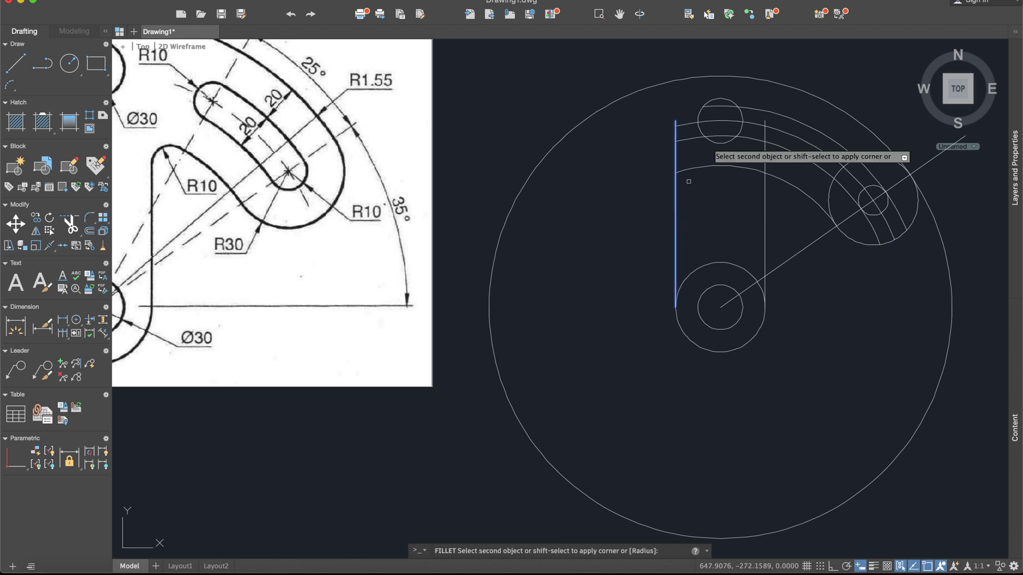
left_click(772, 79)
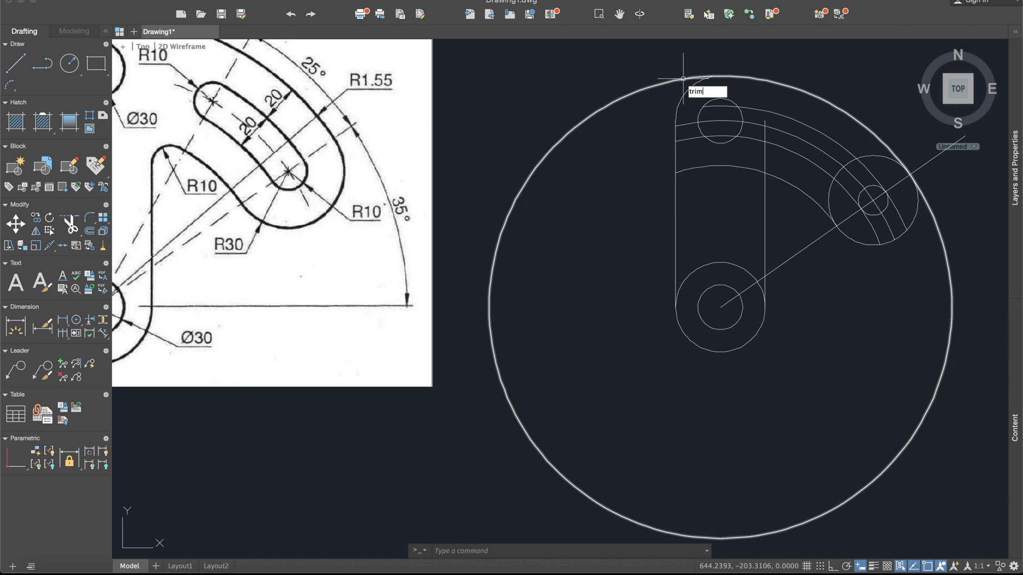
type("trim")
key("Return")
Trim the large circle back to an arc from the fillet to the right R30 circle.
left_click(918, 426)
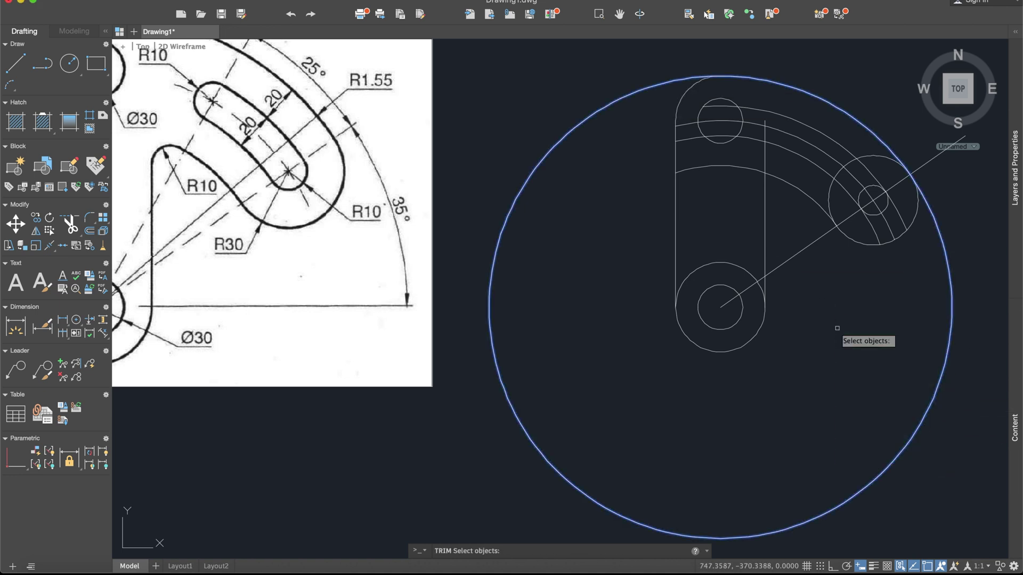
left_click(962, 419)
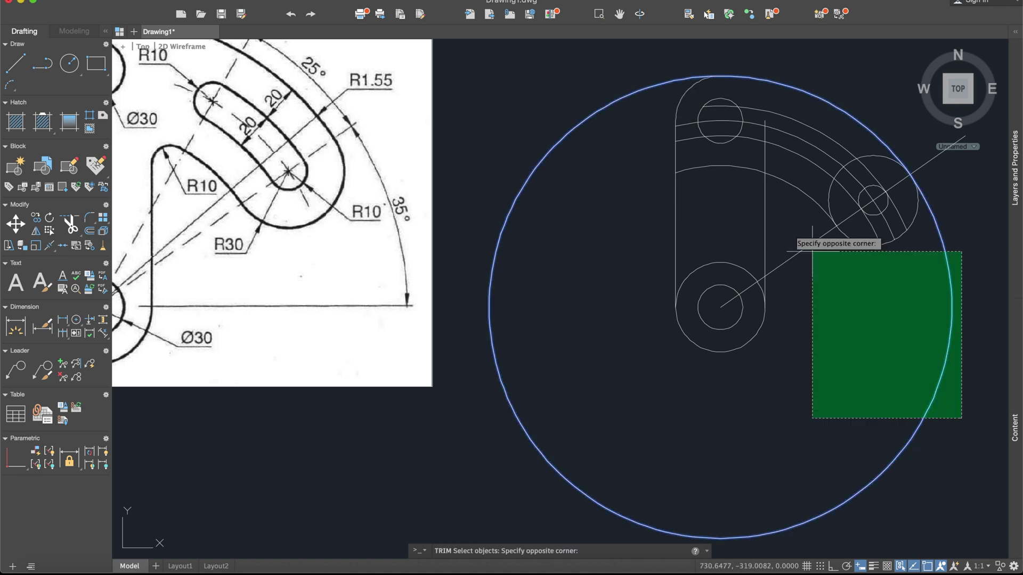
left_click(669, 108)
key("Return")
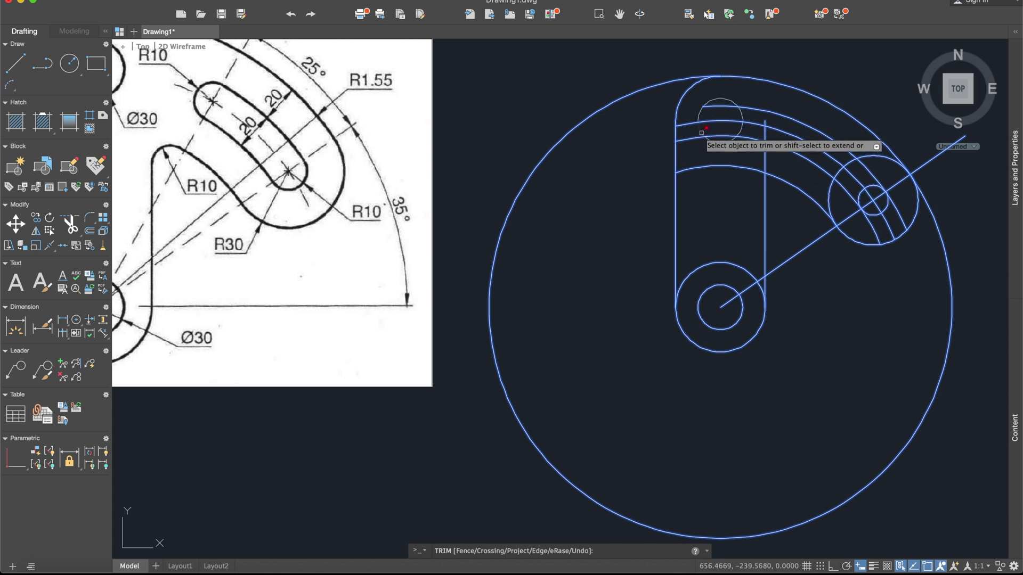
left_click(644, 90)
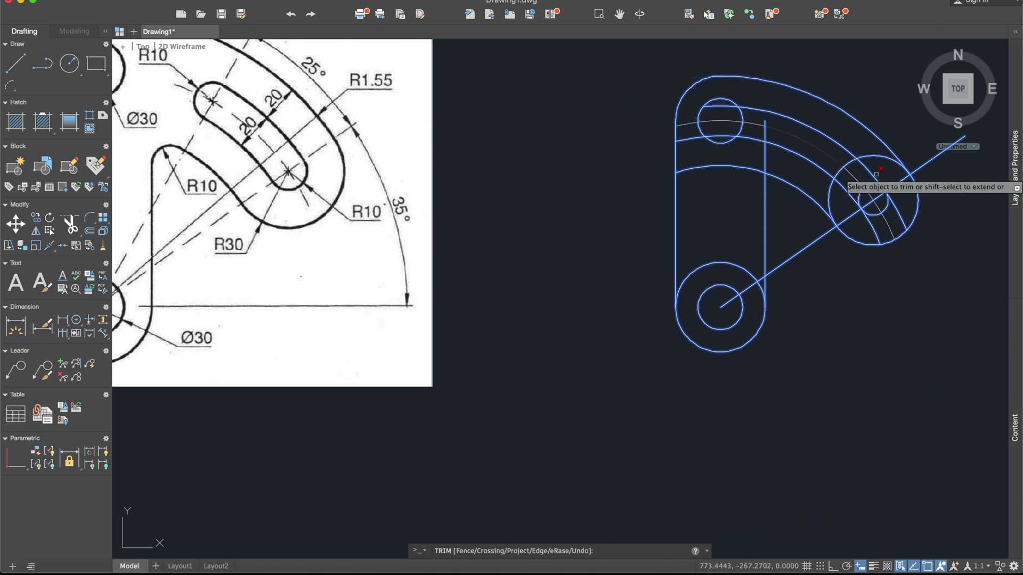
key("Return")
Delete the diagonal 35° construction line.
scroll(873, 298, "down", 3)
scroll(873, 294, "up", 3)
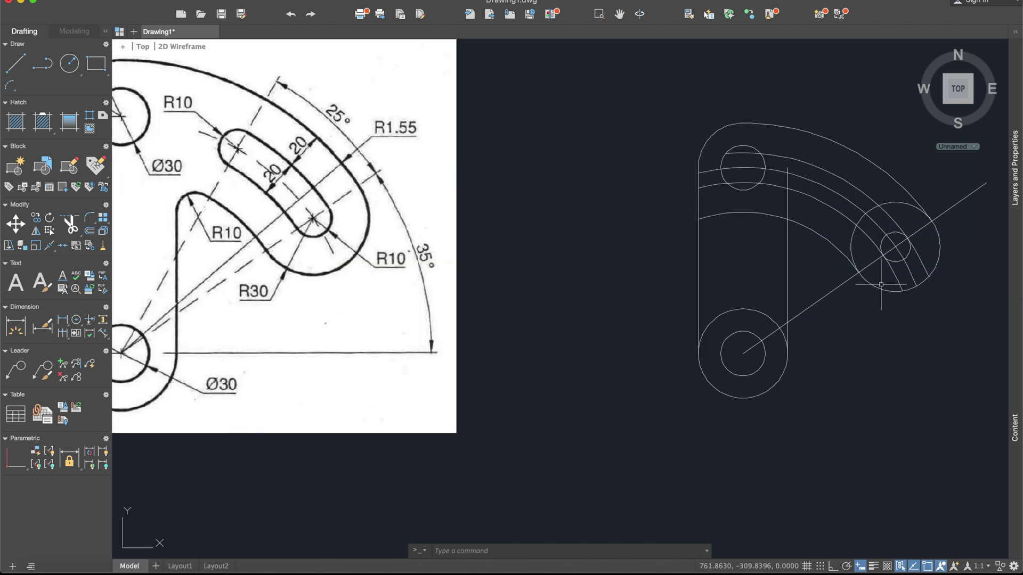
left_click(967, 195)
key("Delete")
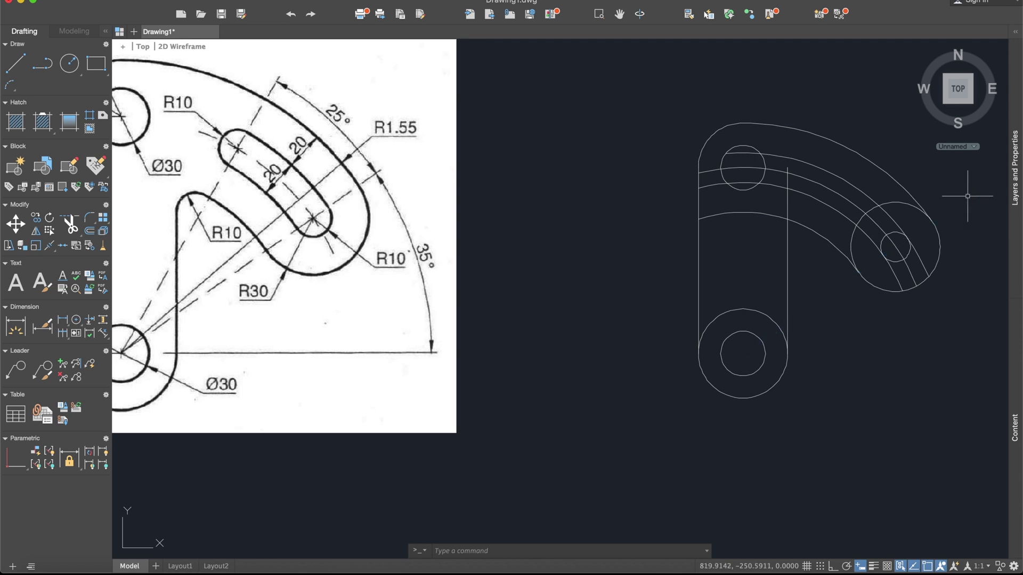
middle_click_drag(783, 300, 808, 294)
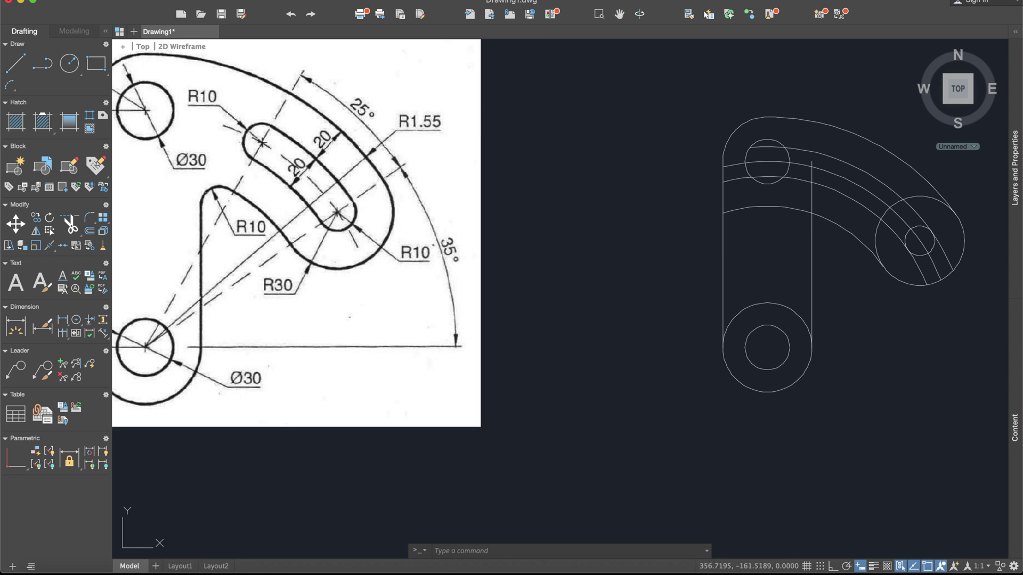
left_click(25, 66)
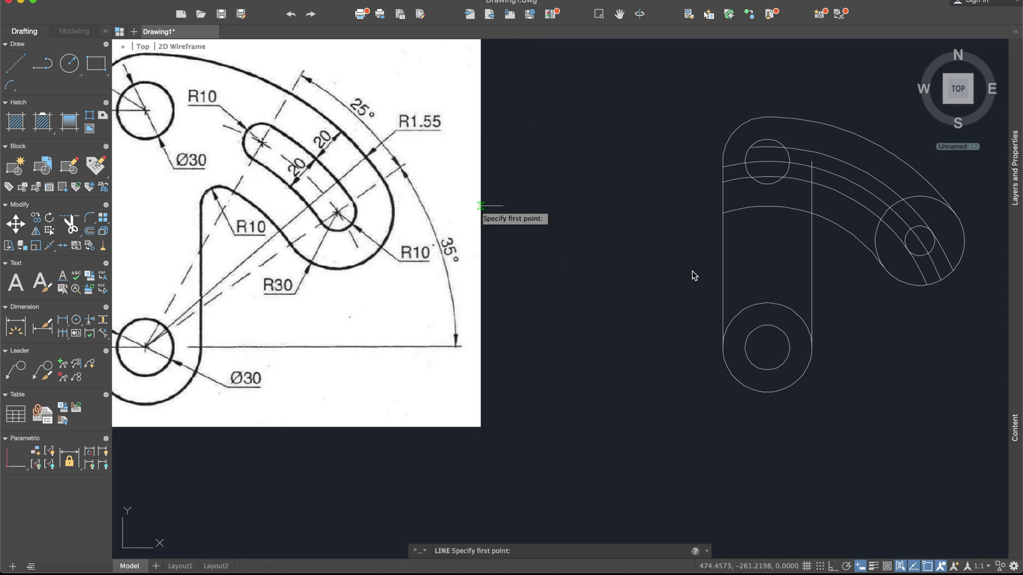
Draw a 200-unit line at 60° from the lower hole's centre, past the slot arcs.
left_click(767, 347)
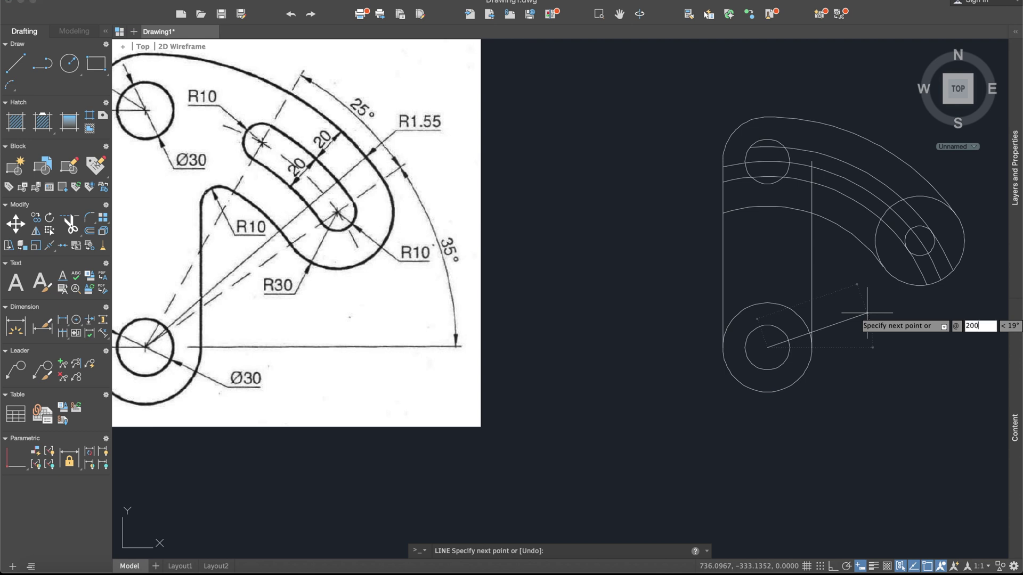
type("200")
key("Tab")
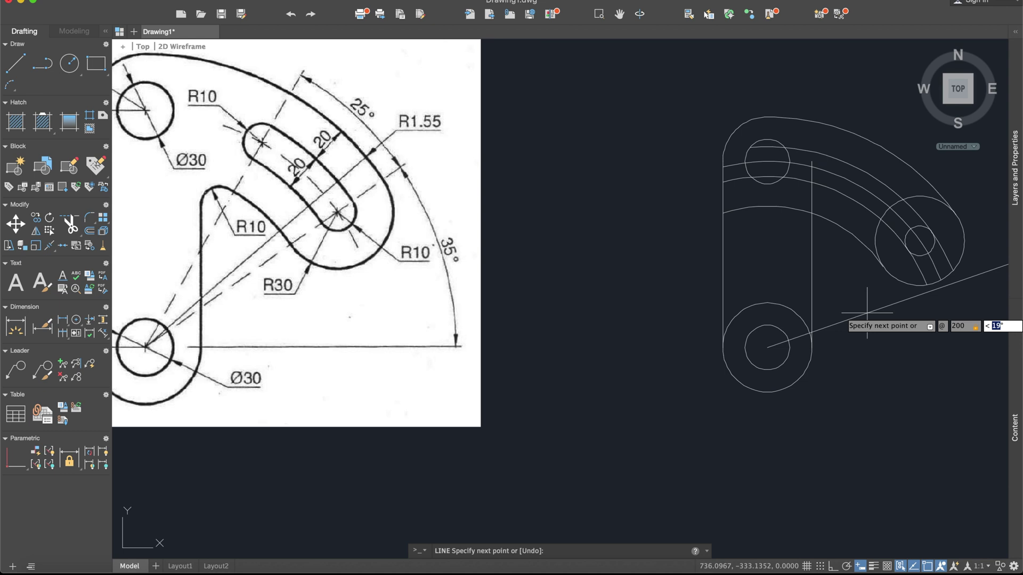
type("60")
key("Return")
key("Return")
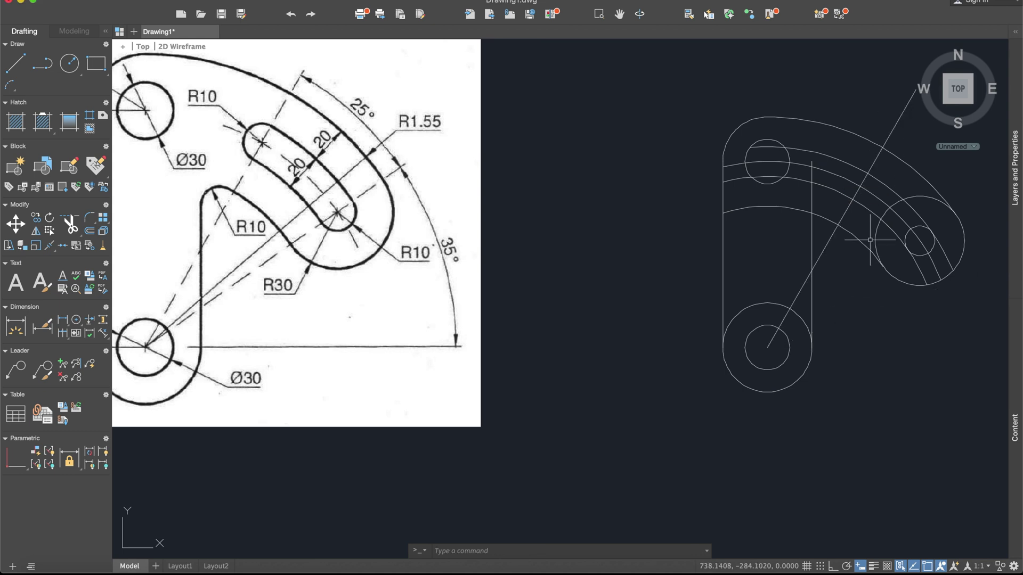
middle_click_drag(881, 217, 869, 231)
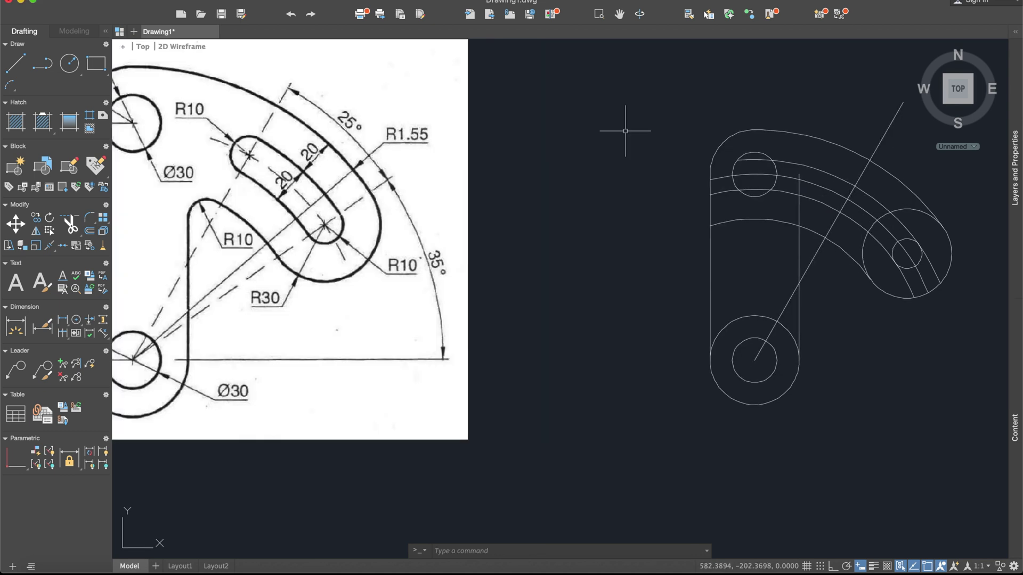
type("c")
key("Return")
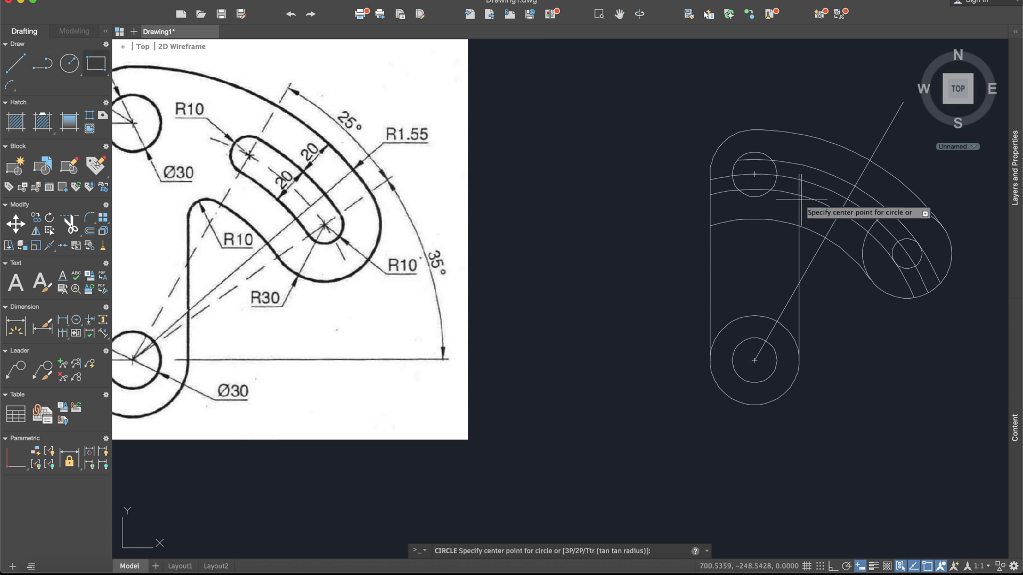
Place a radius 10 circle where the 60° line crosses the slot arc.
left_click(848, 198)
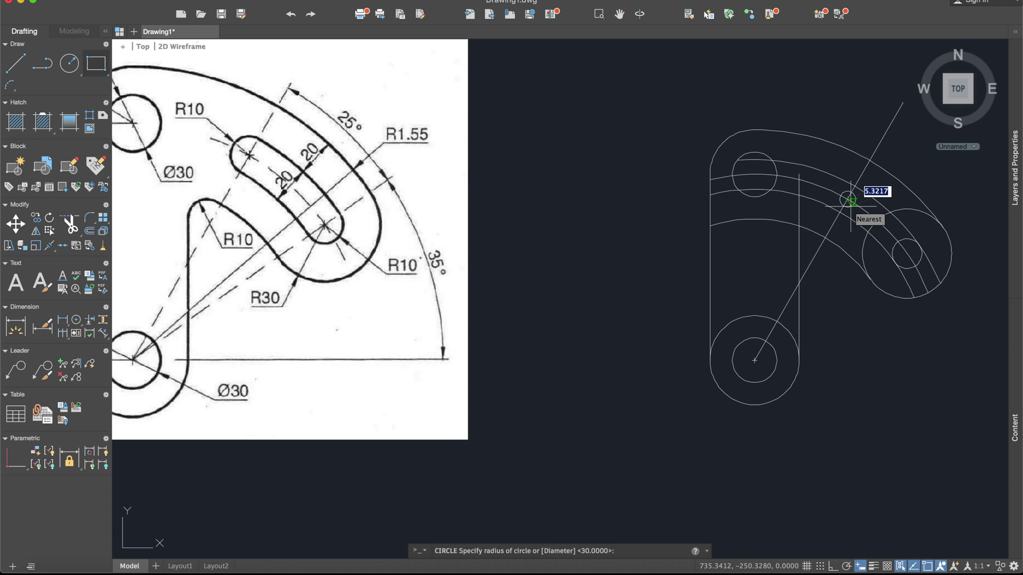
key("Return")
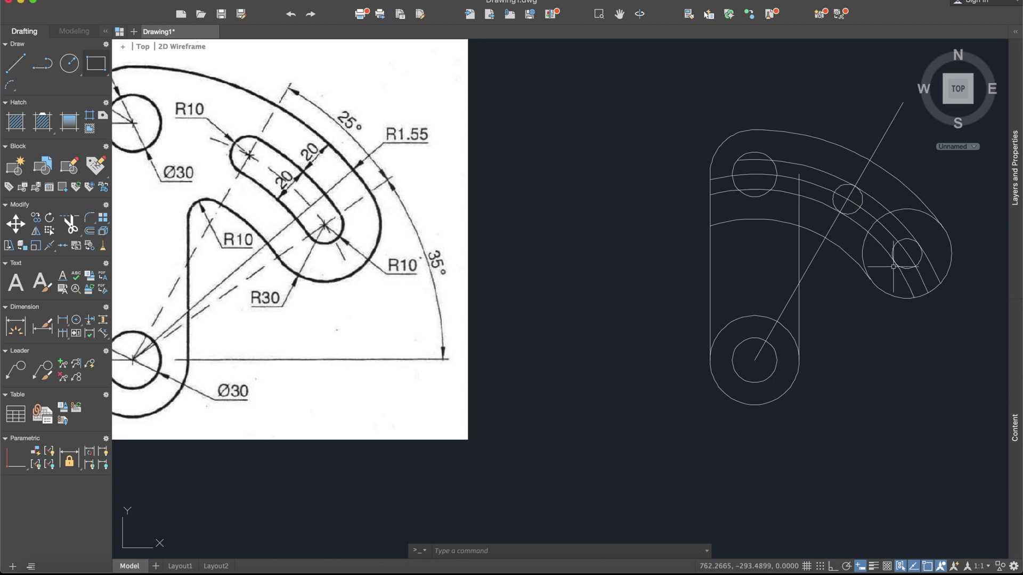
type("tr")
key("Escape")
Window-select the diagonal 60° construction line and delete it.
left_click(879, 110)
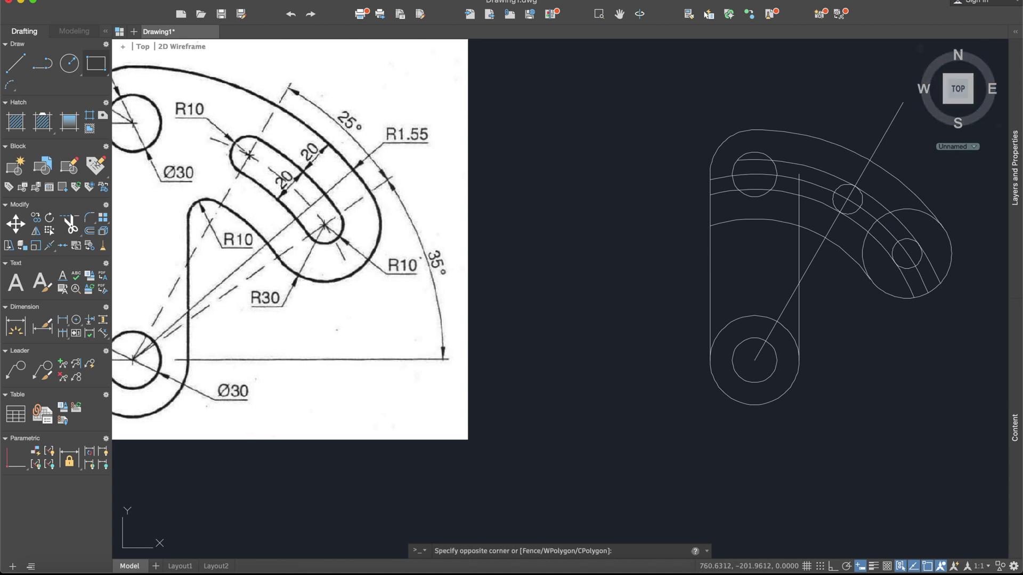
left_click(887, 128)
left_click(887, 128)
key("Delete")
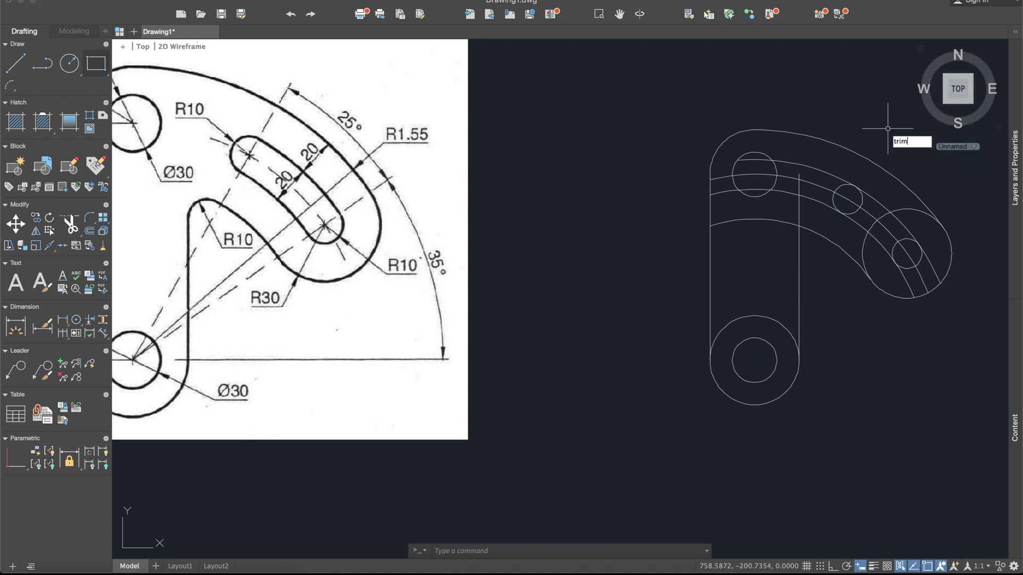
type("trim")
key("Return")
Select the whole drawing as the trim cutting edges.
scroll(868, 229, "down", 2)
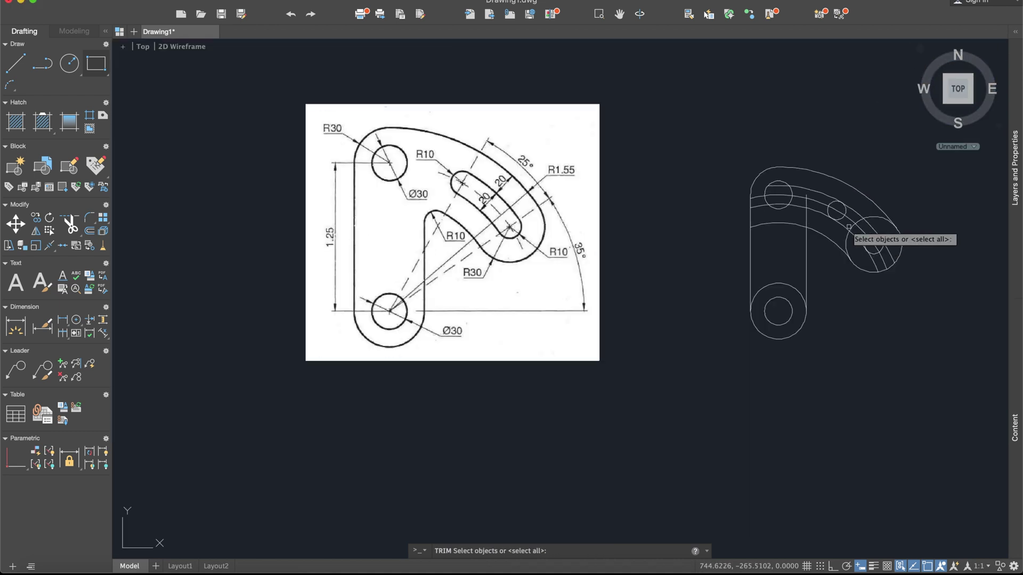
left_click(914, 338)
left_click(735, 121)
key("Return")
mouse_move(820, 230)
middle_mouse_down()
mouse_move(751, 234)
mouse_move(714, 259)
middle_mouse_up()
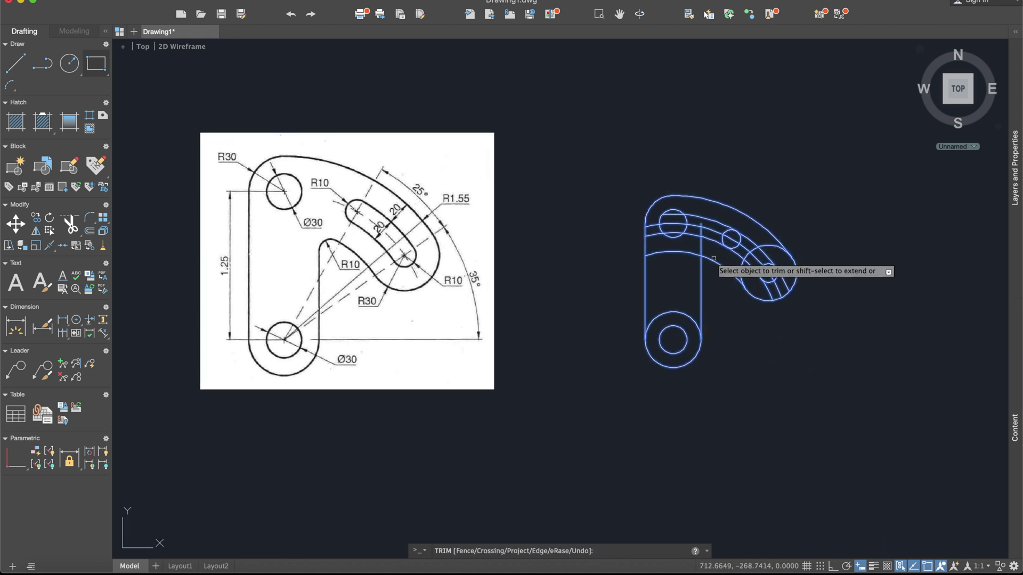
Trim the excess line pieces, curve segments and small circle's right part on the left.
scroll(687, 219, "up", 2)
left_click(629, 230)
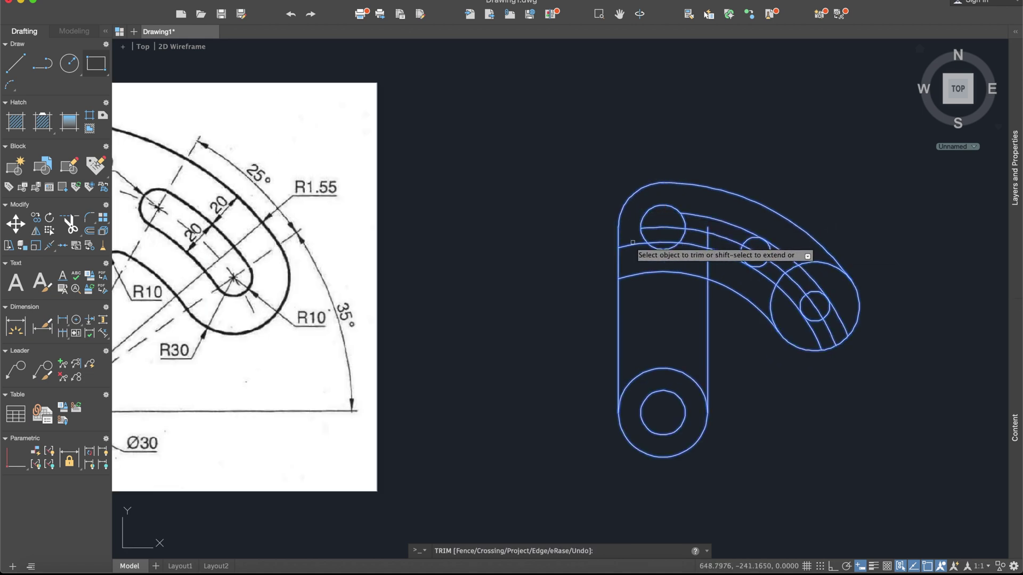
left_click(629, 246)
left_click(644, 272)
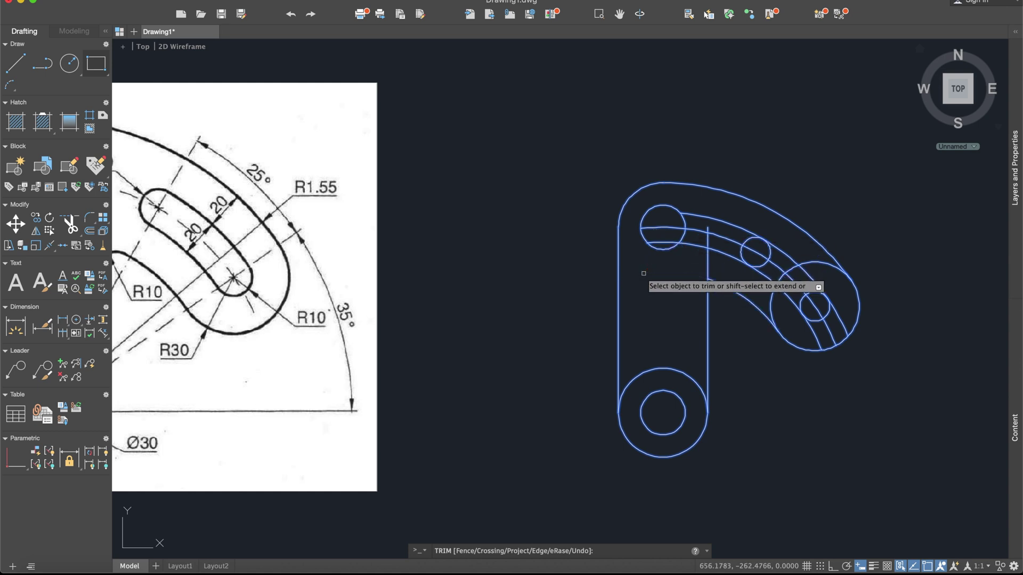
left_click(661, 243)
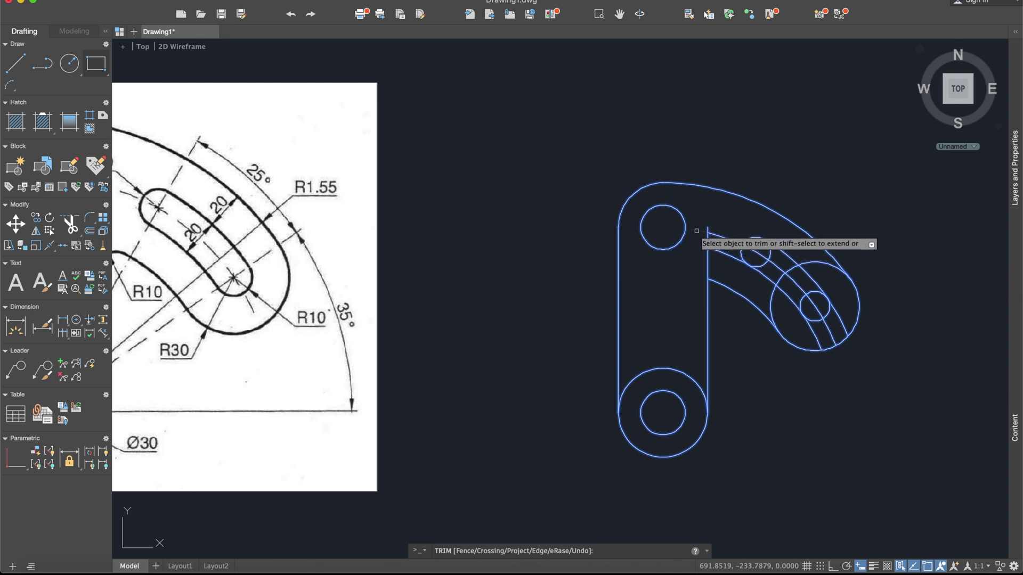
left_click(712, 235)
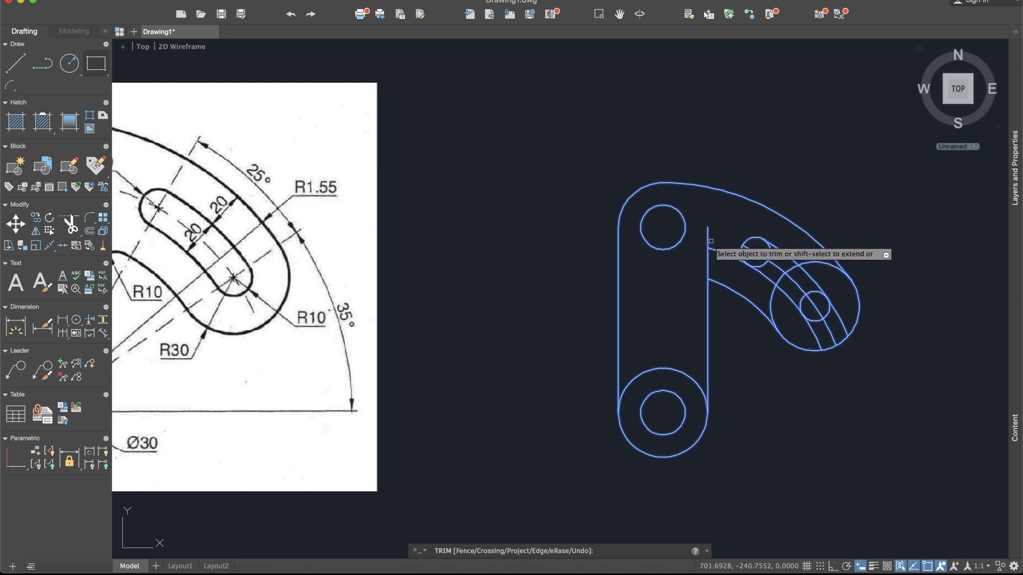
scroll(712, 243, "up", 2)
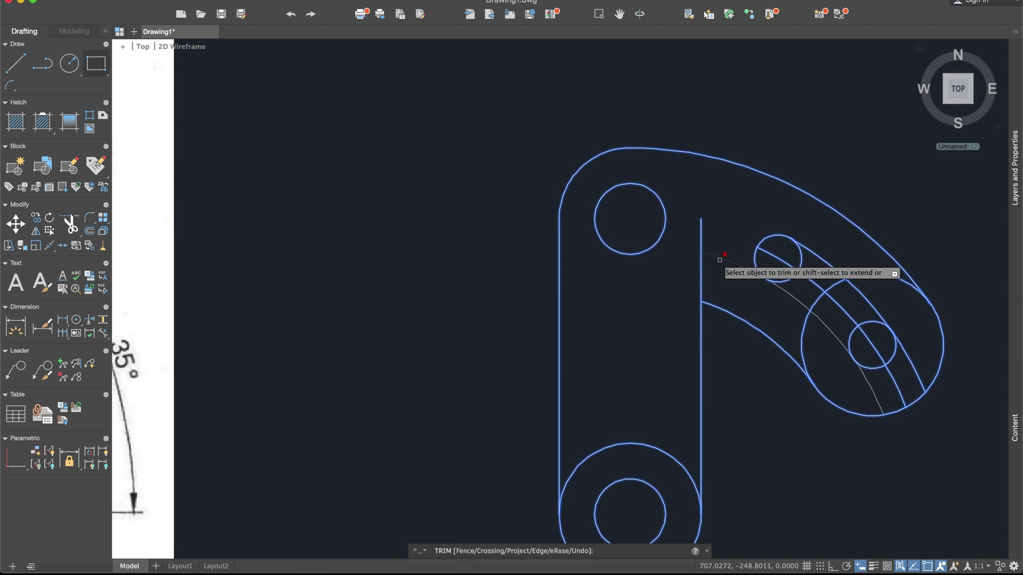
left_click(720, 260)
left_click(787, 262)
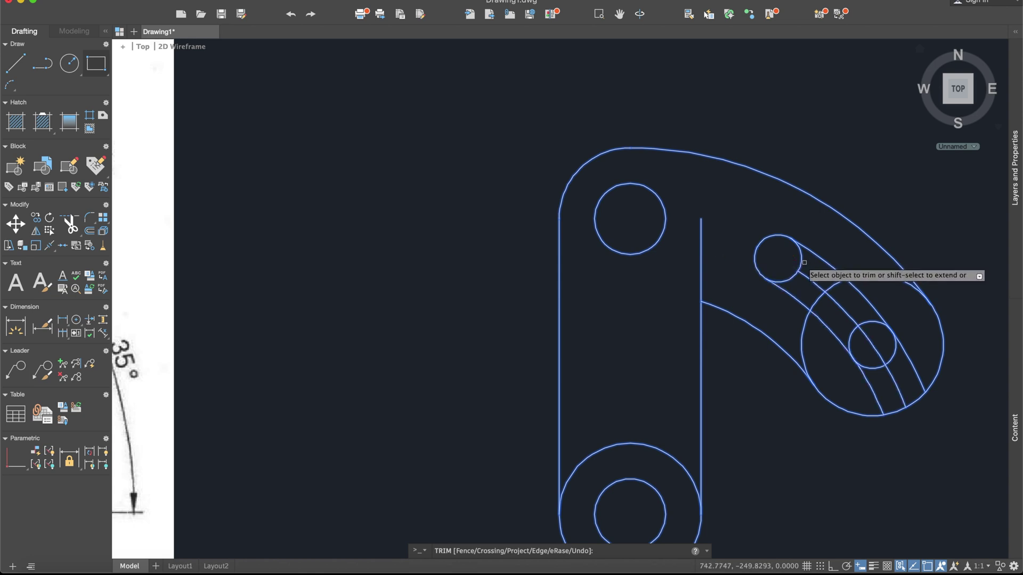
left_click(803, 262)
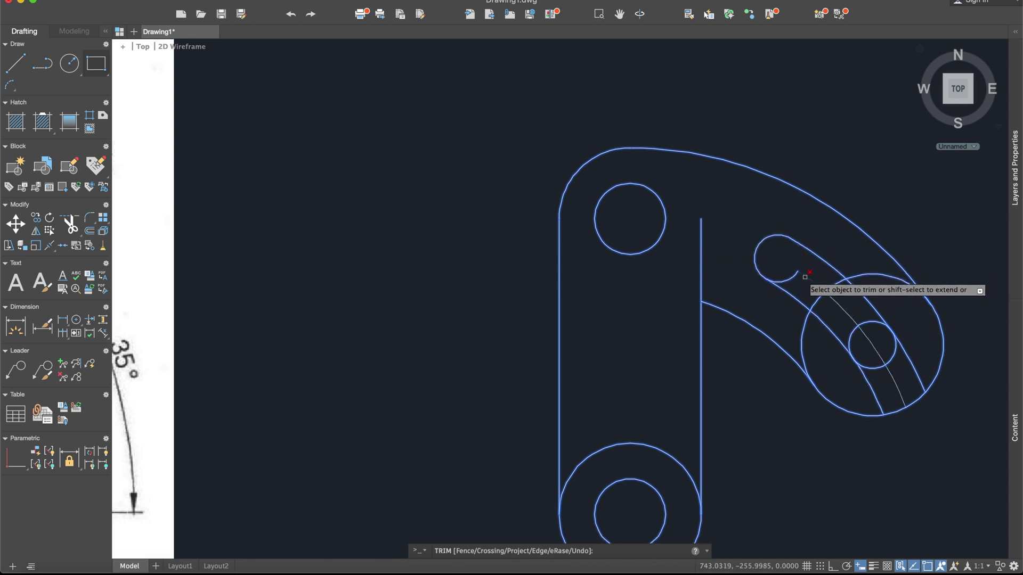
Trim the big circle's top arc and small circle's upper arcs, and shorten the slot's right cross line.
scroll(767, 235, "down", 2)
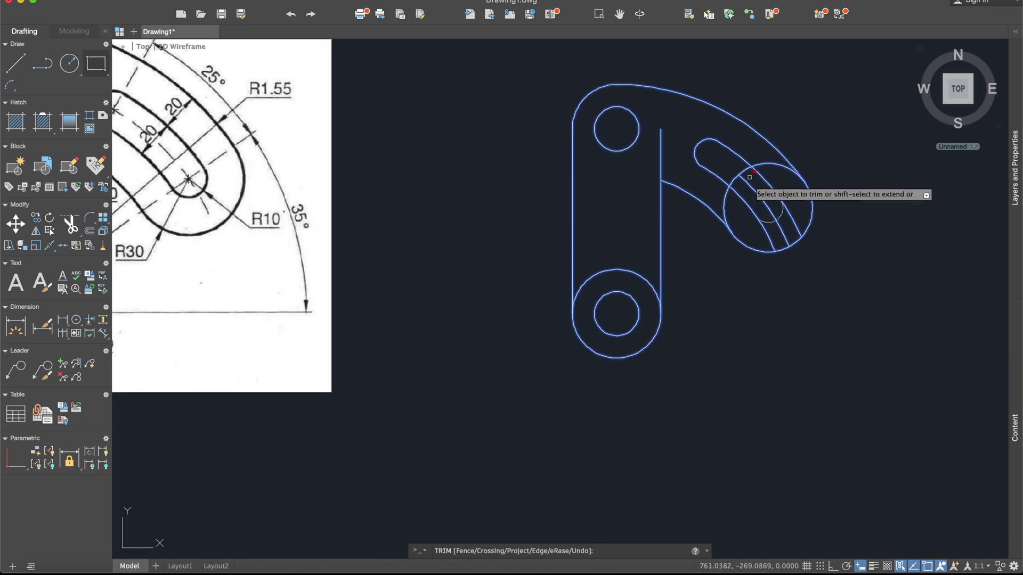
scroll(749, 177, "up", 2)
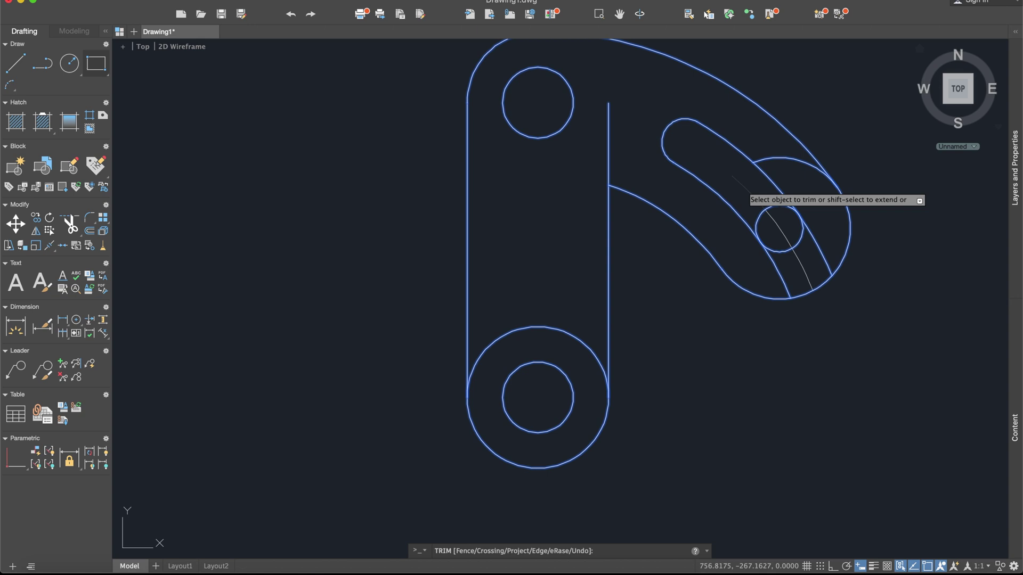
left_click(745, 191)
left_click(763, 160)
middle_click_drag(783, 219, 769, 190)
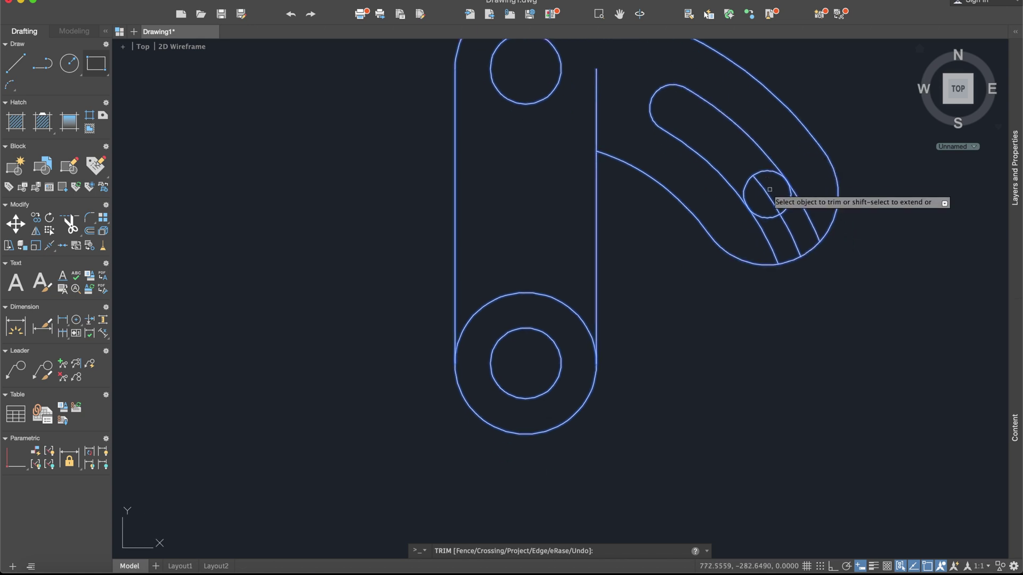
left_click(765, 172)
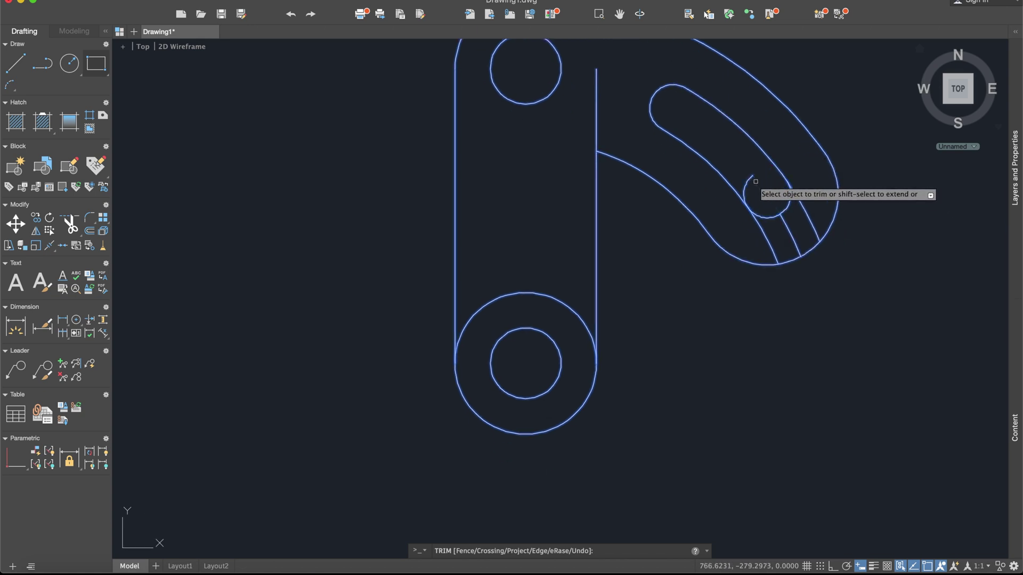
left_click(747, 182)
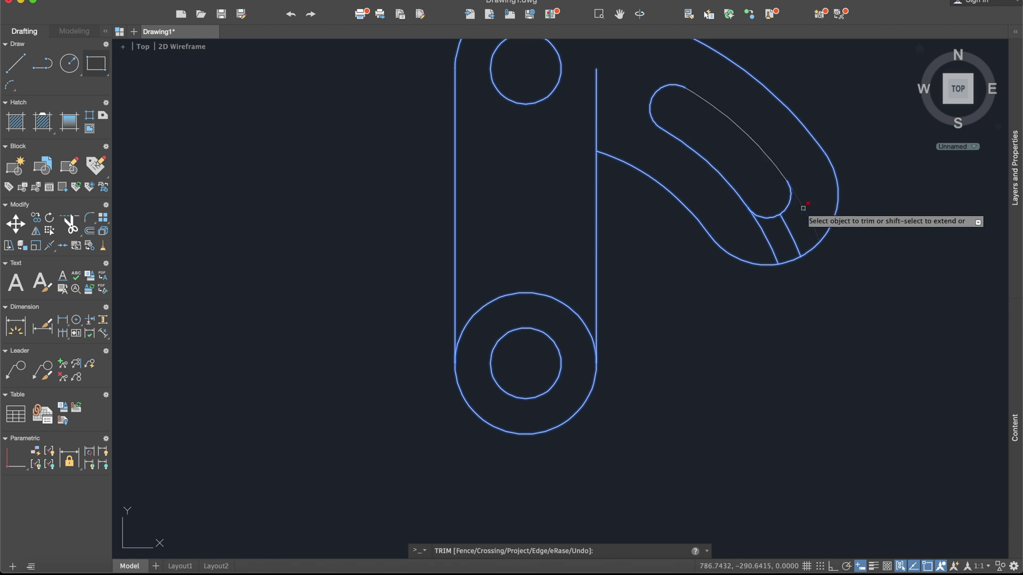
scroll(800, 208, "down", 3)
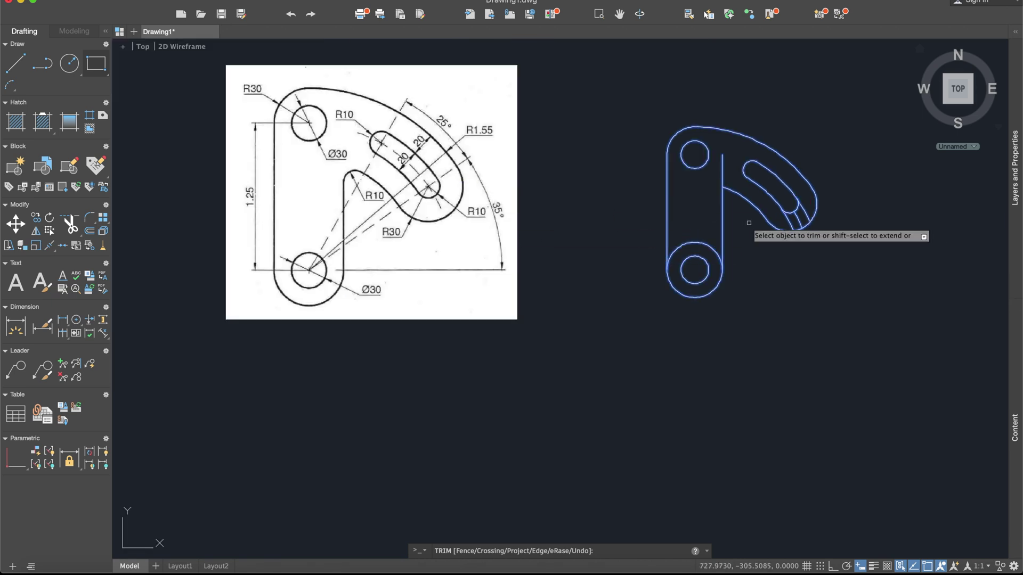
scroll(794, 208, "up", 2)
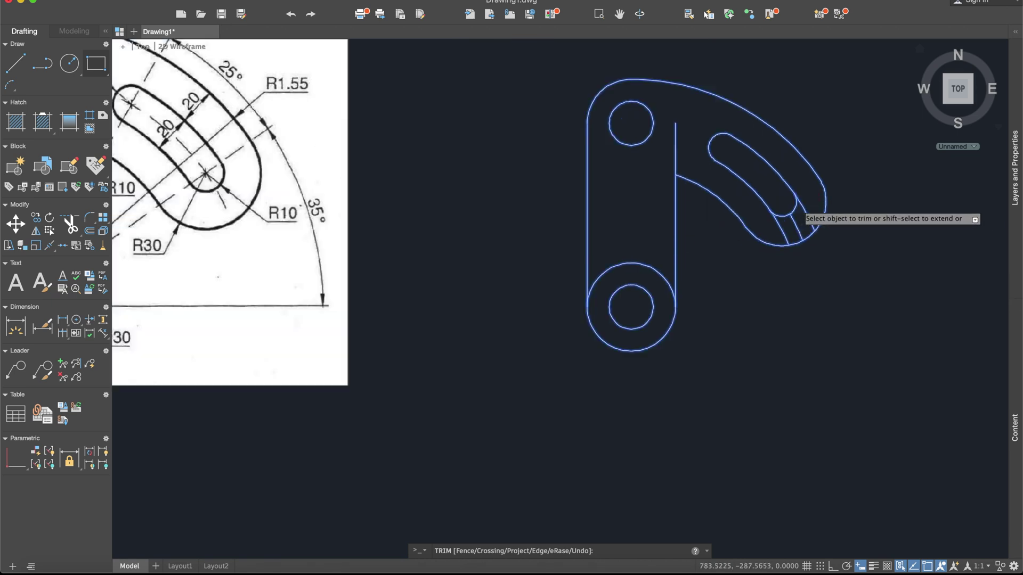
left_click(795, 227)
Fillet the inner curve and right vertical edge with radius 10.
key("Escape")
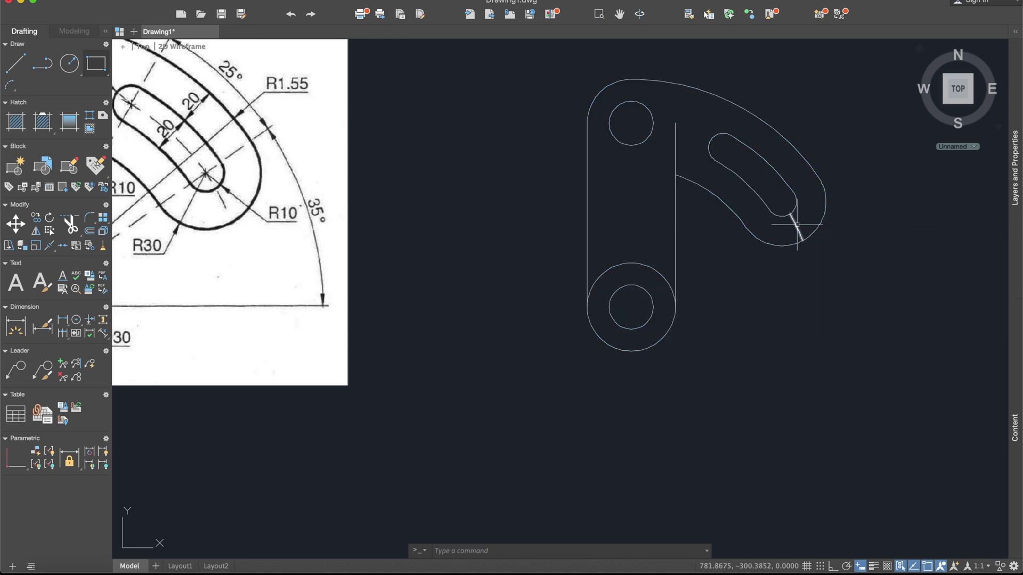
left_click(795, 227)
type("fil")
key("Return")
type("r")
key("Return")
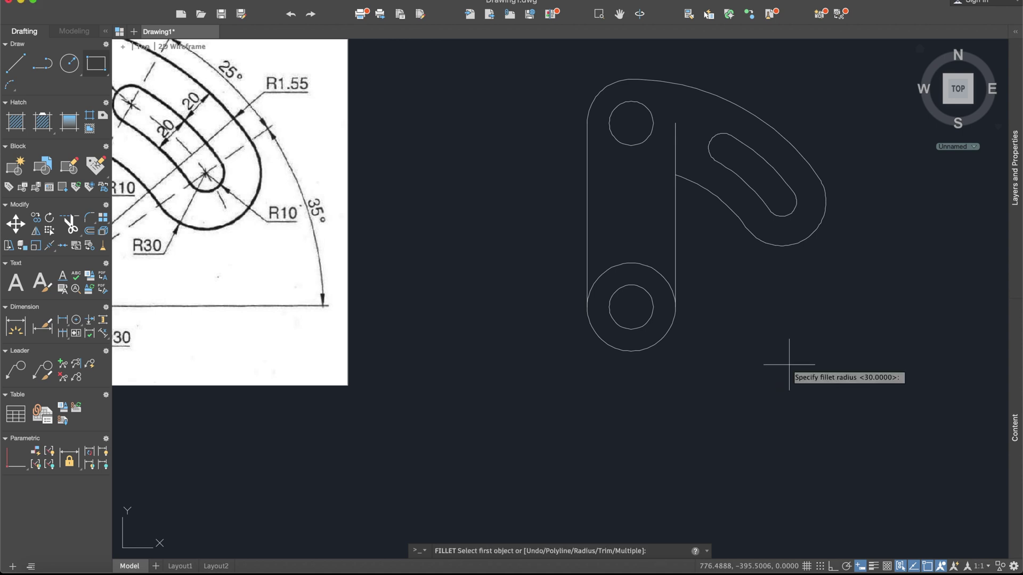
scroll(657, 366, "left", 5)
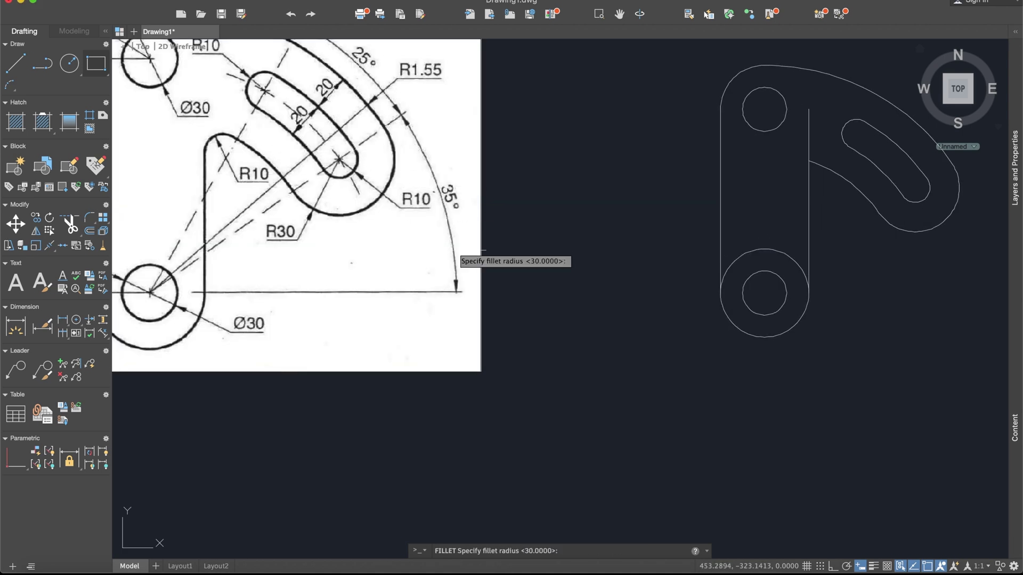
type("10")
key("Return")
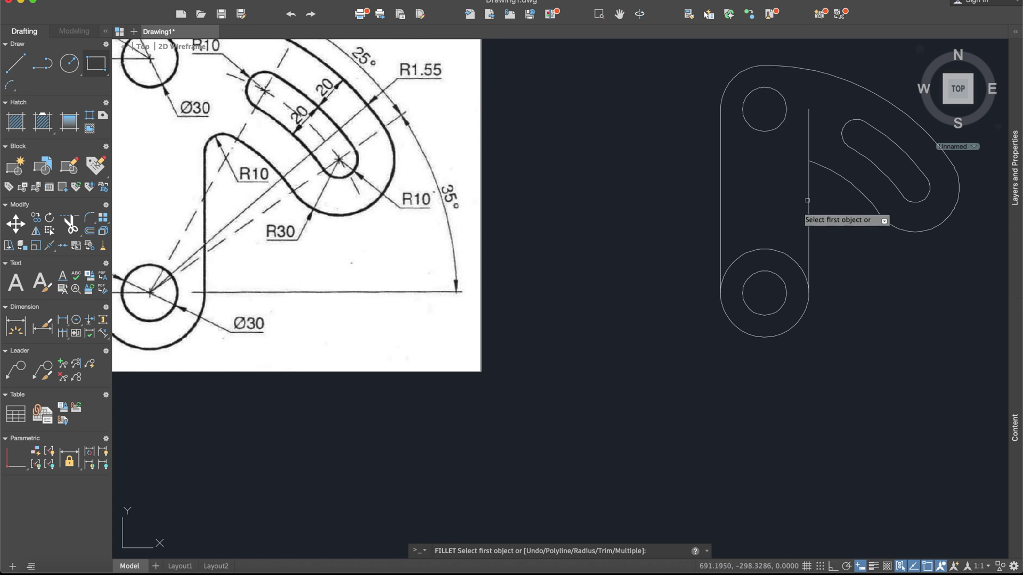
left_click(833, 171)
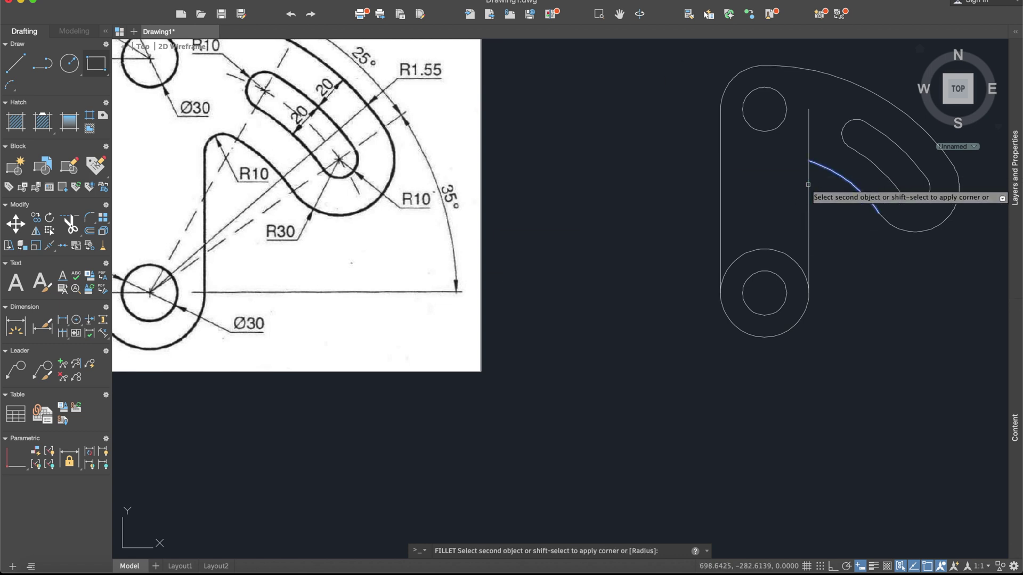
left_click(809, 174)
middle_click_drag(776, 255, 818, 301)
scroll(783, 309, "down", 3)
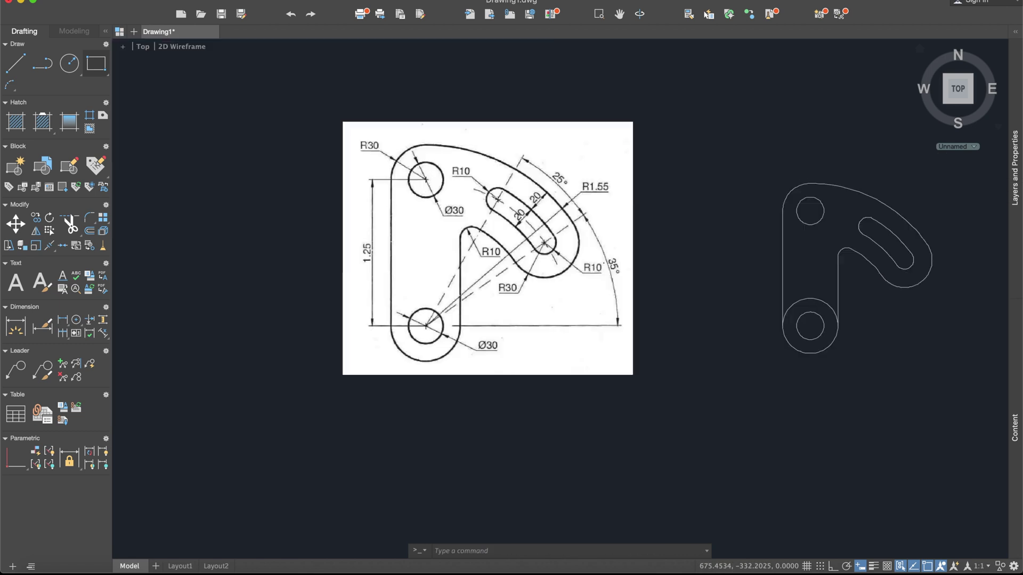
middle_click_drag(916, 243, 824, 258)
left_click(823, 259)
key("Escape")
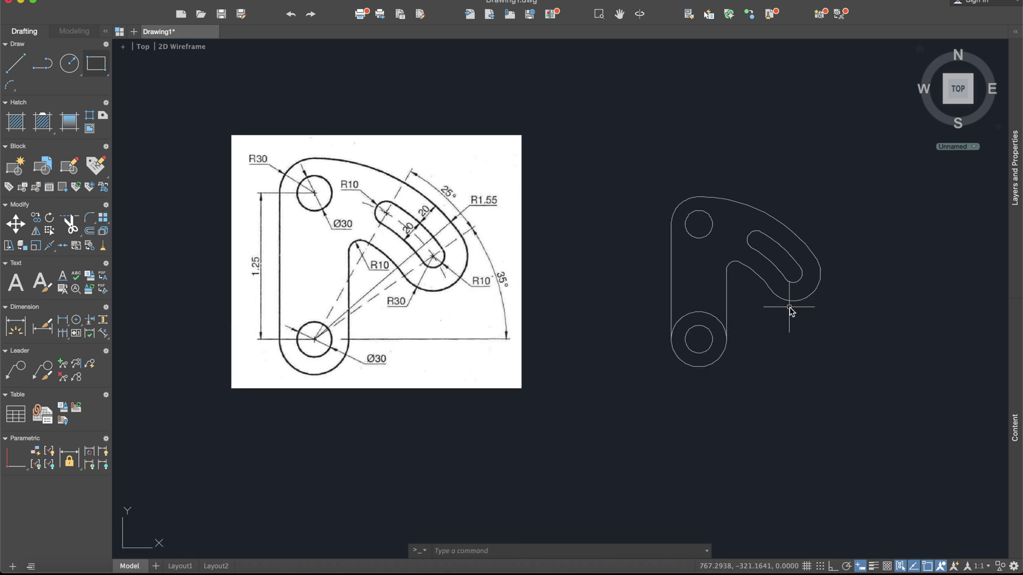
type("trim")
key("Return")
left_click(867, 433)
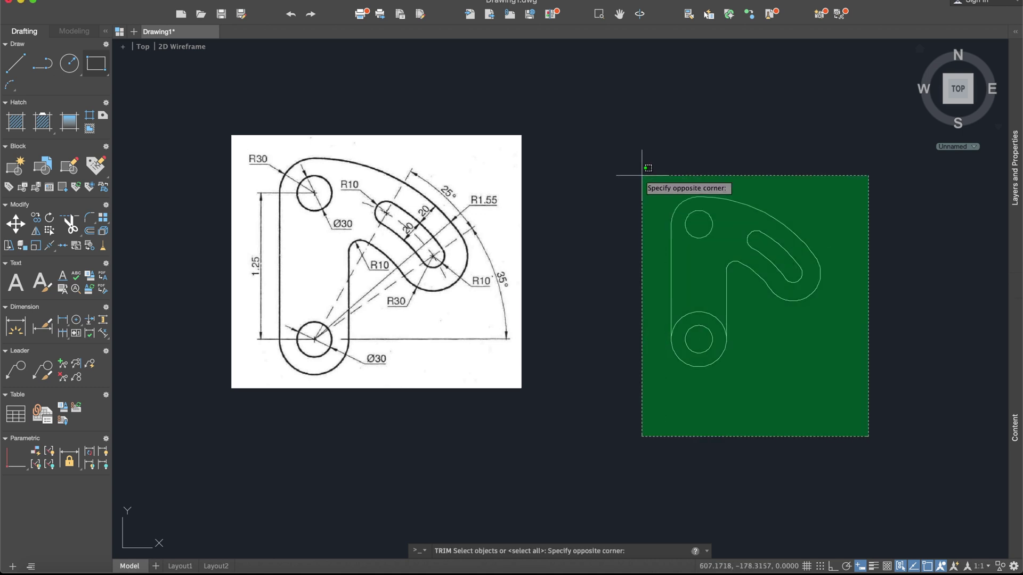
left_click(646, 166)
key("Return")
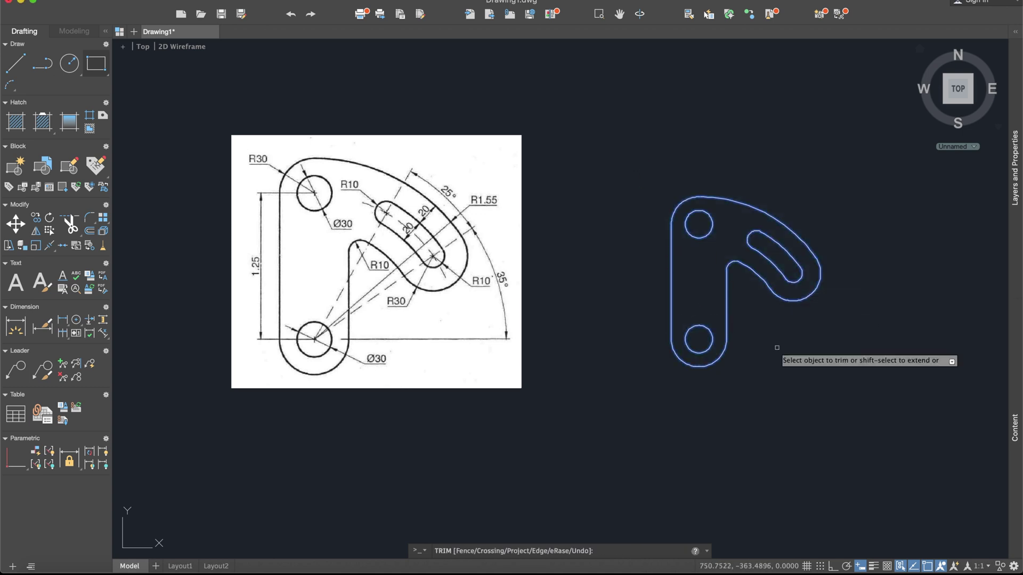
key("Escape")
scroll(764, 345, "up", 2)
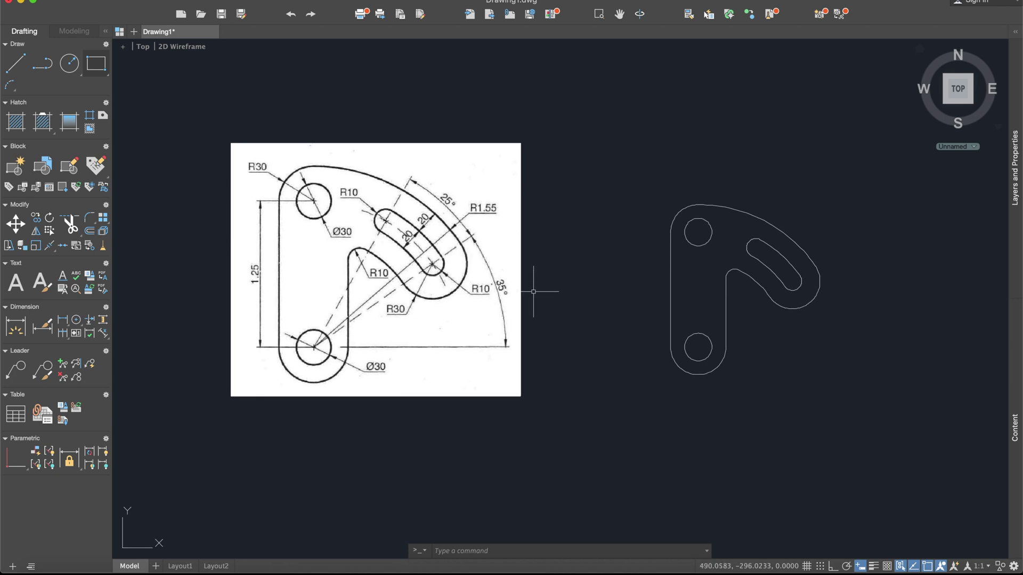